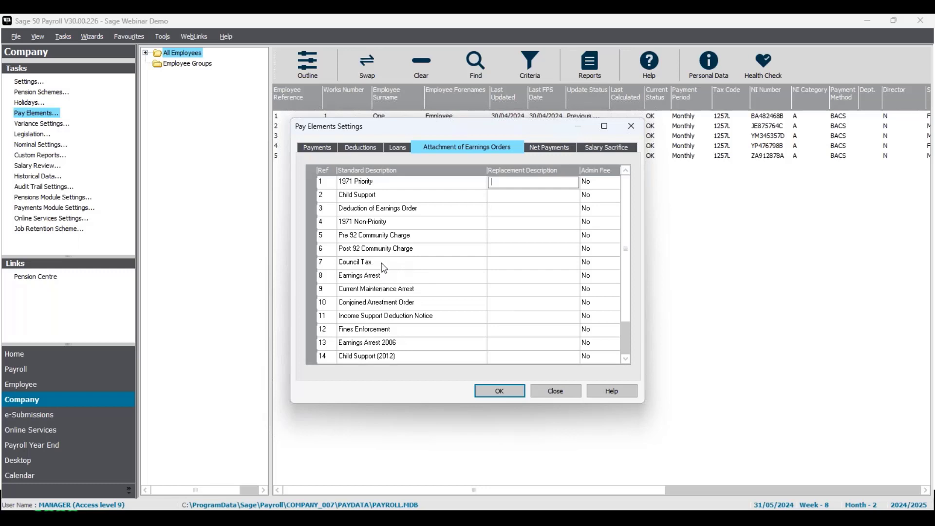
Set the admin fee for the Council Tax attachment type to Yes.
{"action": "left_click", "coordinate": [597, 265]}
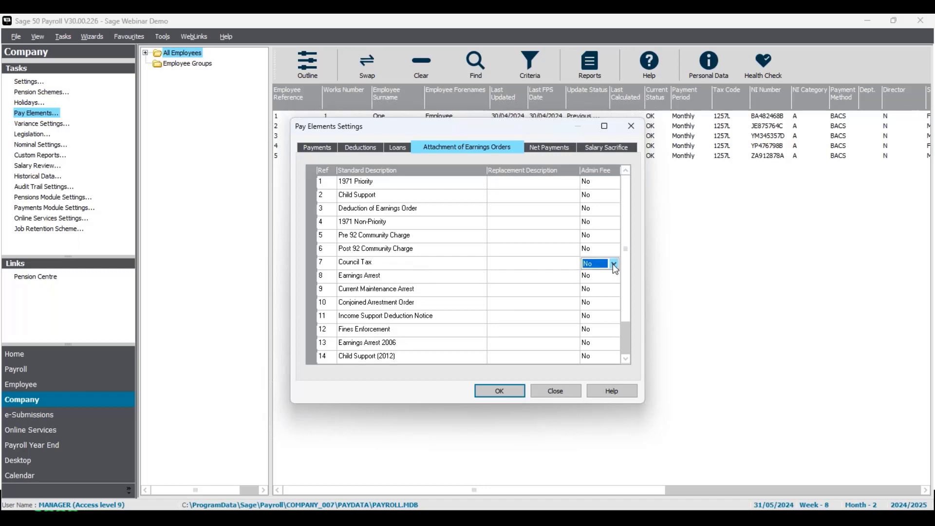
{"action": "left_click", "coordinate": [614, 264]}
{"action": "left_click", "coordinate": [610, 283]}
Enter replacement descriptions Priority AEO for 1971 Priority and Non-priority AEO for 1971 Non-Priority.
{"action": "left_click", "coordinate": [383, 187]}
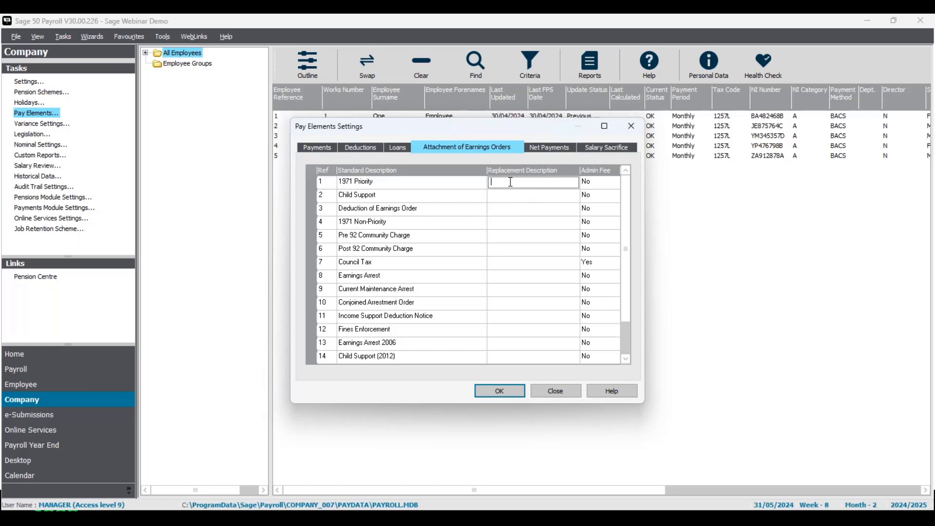
{"action": "type", "text": "Priority AEO"}
{"action": "left_click", "coordinate": [504, 227]}
{"action": "type", "text": "N"}
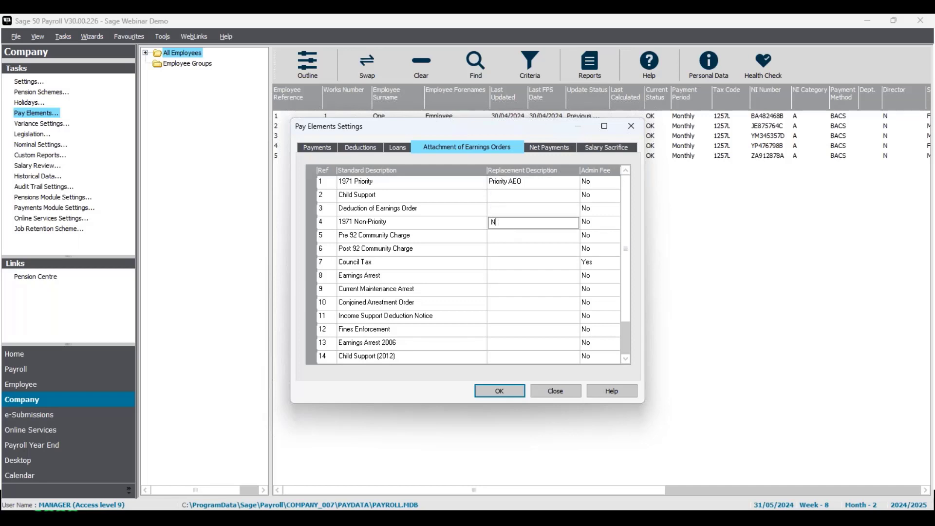
{"action": "type", "text": "on-priority AEo"}
{"action": "key", "text": "BackSpace"}
{"action": "type", "text": "O"}
Review the Overtime 1.5x payment's settings on the Payments list.
{"action": "left_click", "coordinate": [317, 149]}
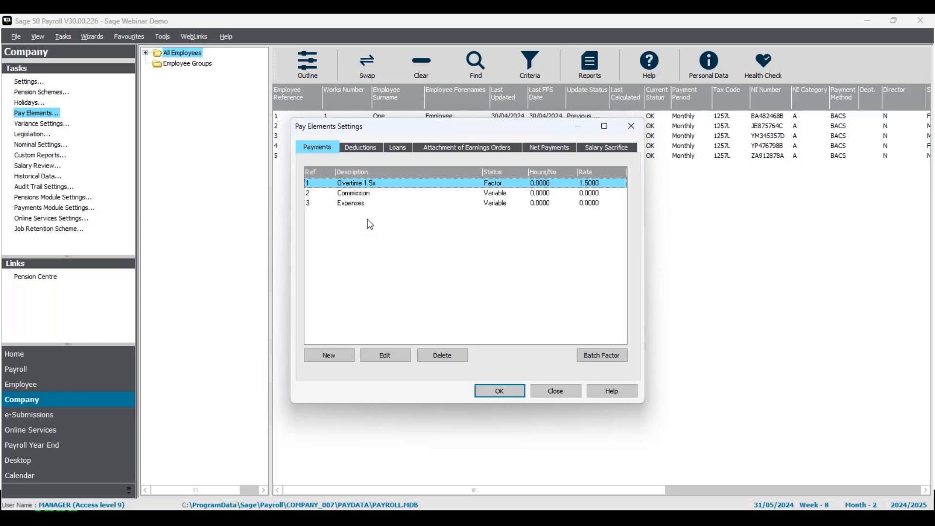
{"action": "left_click", "coordinate": [398, 358]}
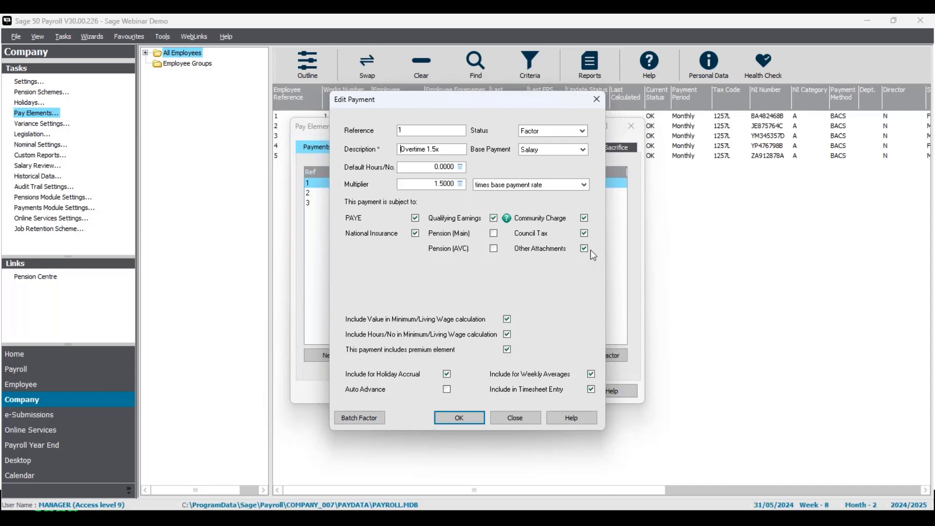
{"action": "left_click", "coordinate": [466, 422]}
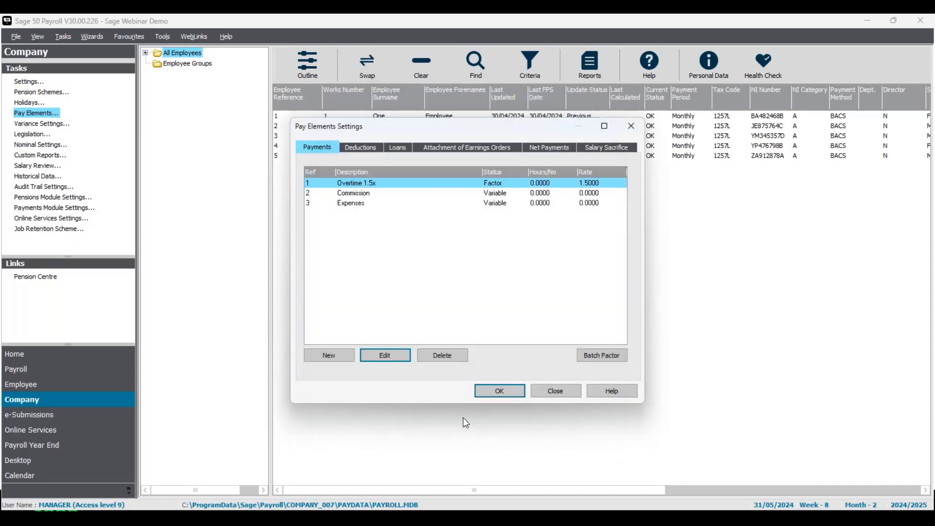
Review the Commission payment's settings and exit without changes.
{"action": "left_click", "coordinate": [408, 193]}
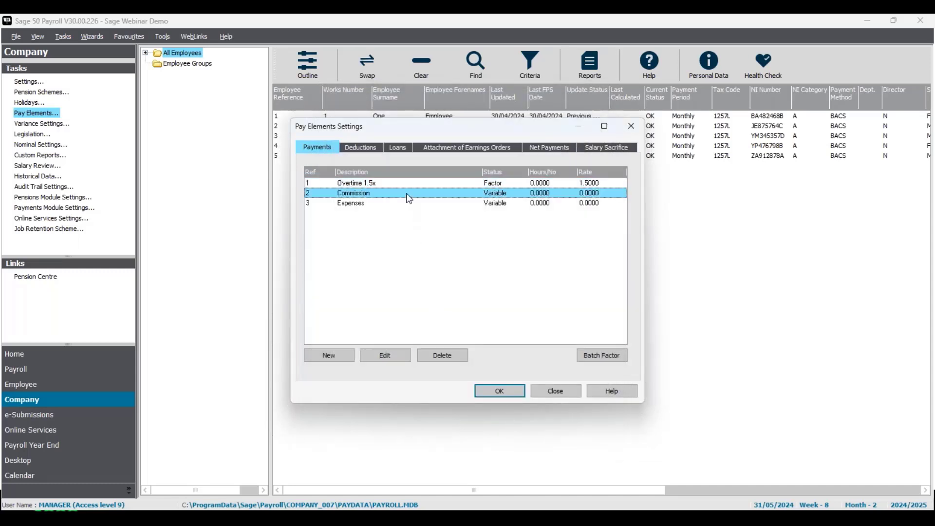
{"action": "left_click", "coordinate": [398, 358]}
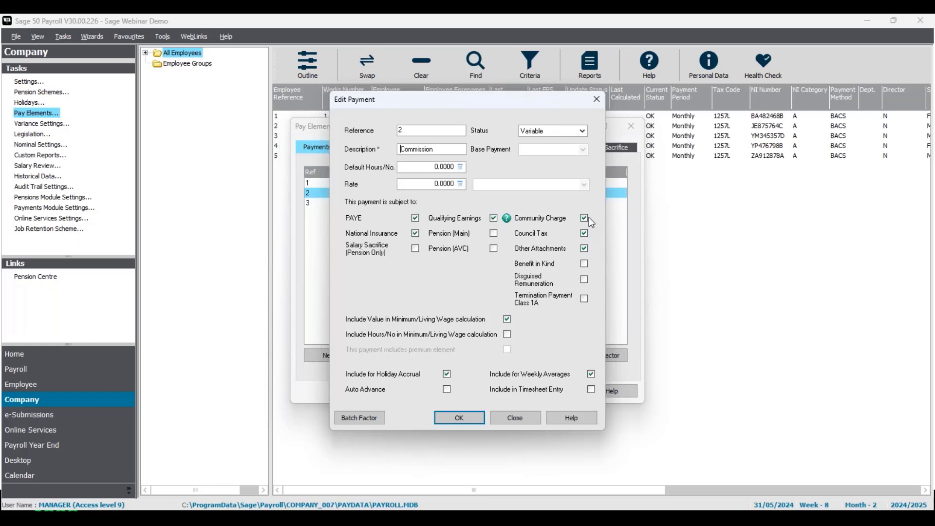
{"action": "left_click", "coordinate": [597, 99]}
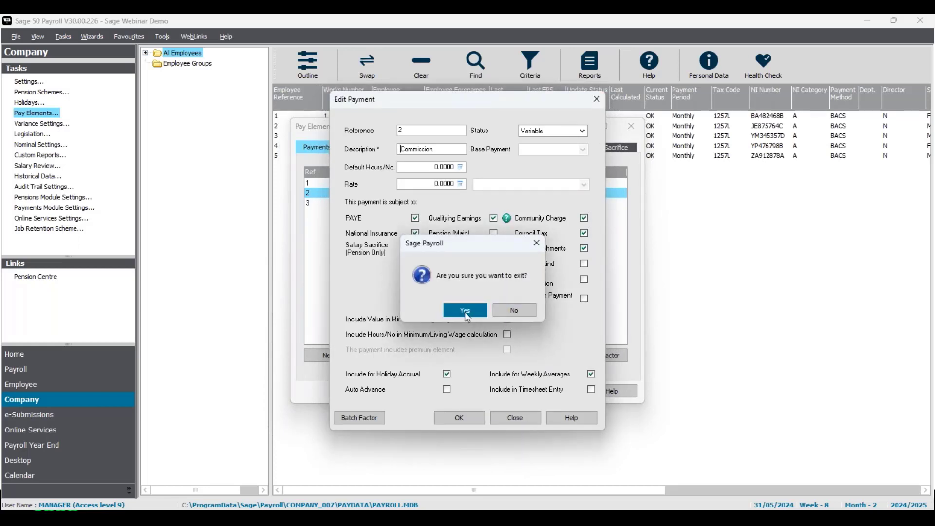
{"action": "left_click", "coordinate": [466, 313]}
Review the Expenses payment's settings and save the pay element settings.
{"action": "left_click", "coordinate": [365, 203]}
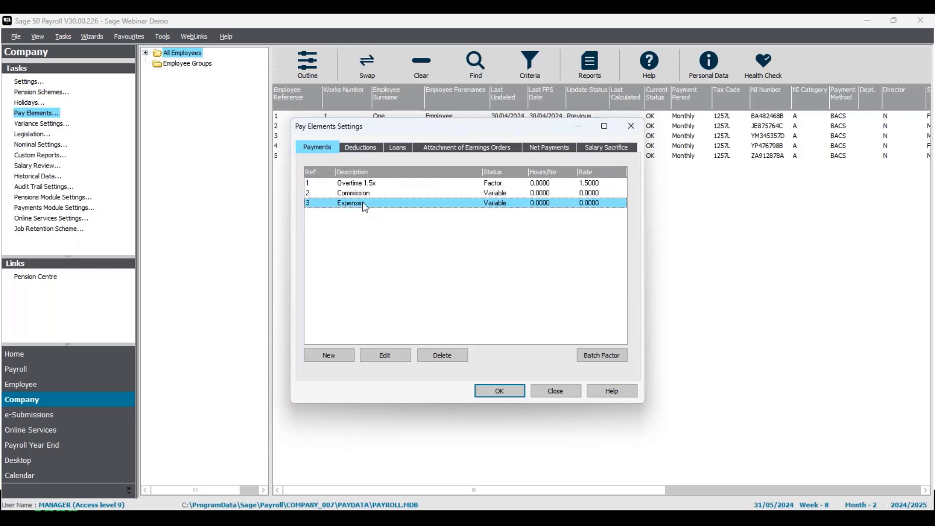
{"action": "left_click", "coordinate": [394, 360]}
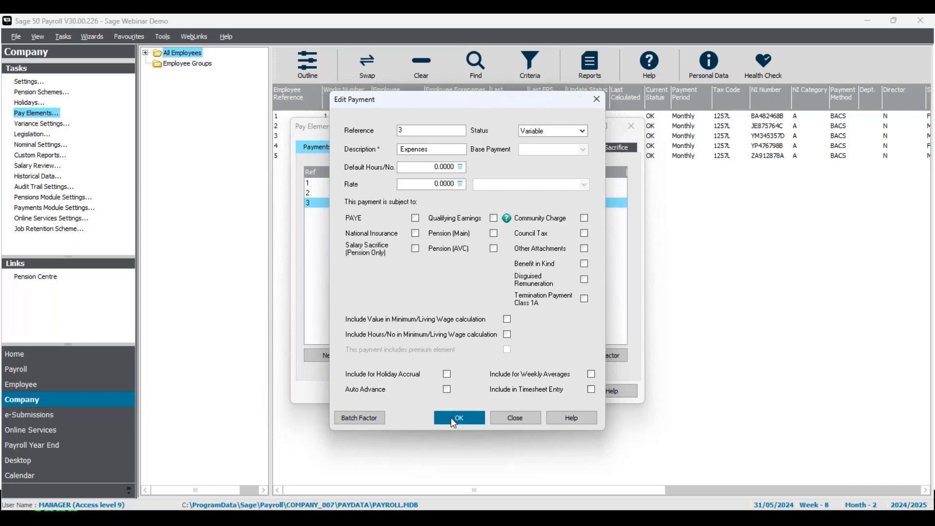
{"action": "left_click", "coordinate": [479, 418]}
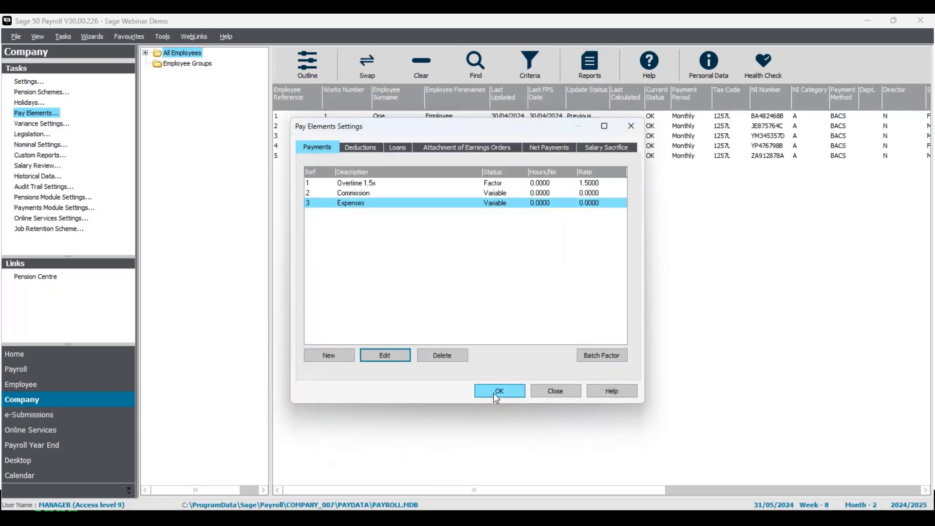
{"action": "left_click", "coordinate": [495, 397]}
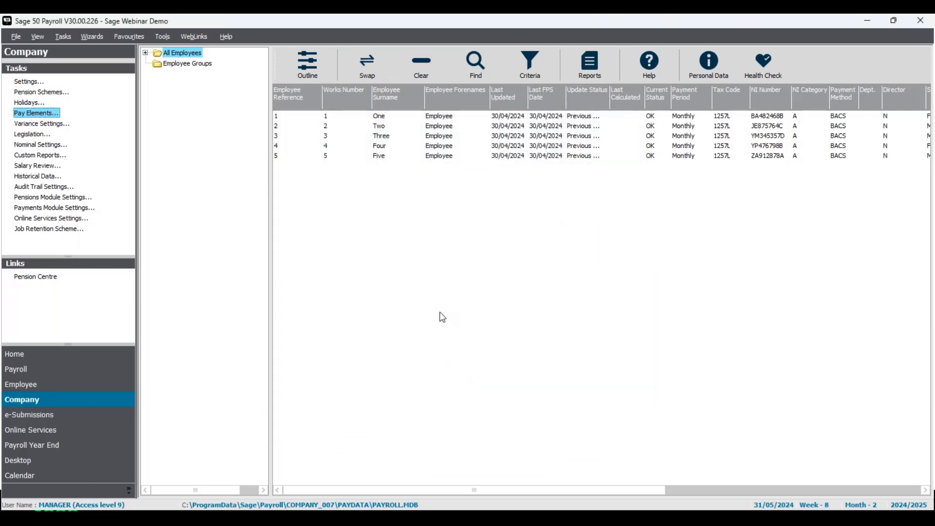
Open the records of employees 1 to 3 and show the first employee's attachment of earnings orders.
{"action": "left_click_drag", "start_coordinate": [460, 116], "coordinate": [464, 137]}
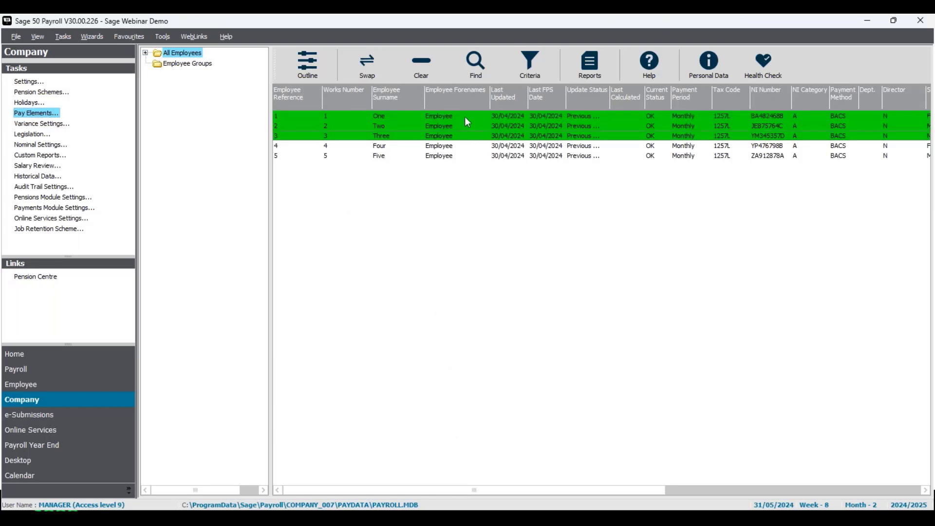
{"action": "right_click", "coordinate": [467, 117]}
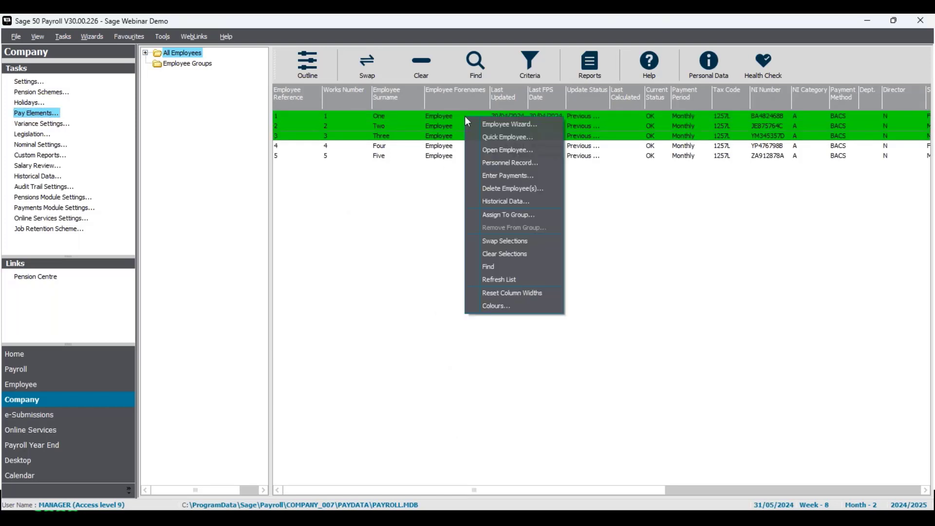
{"action": "left_click", "coordinate": [476, 152]}
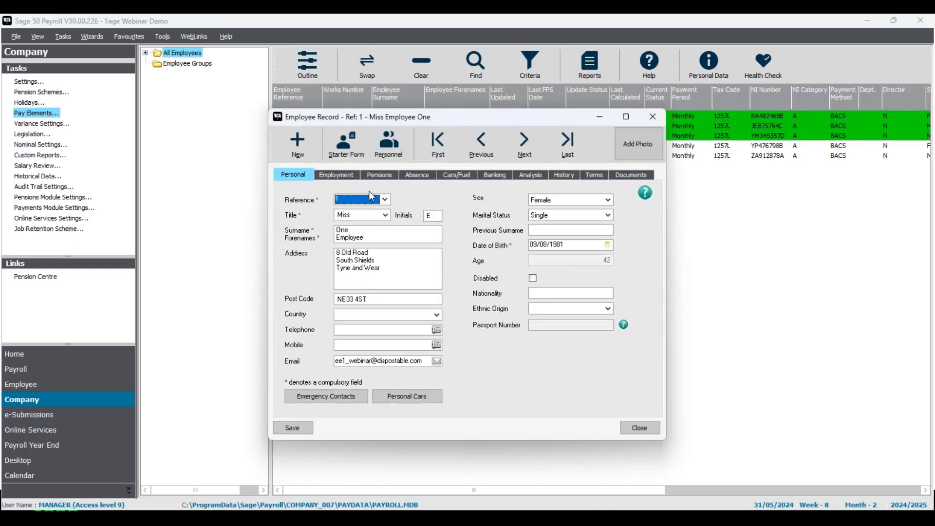
{"action": "left_click", "coordinate": [335, 178]}
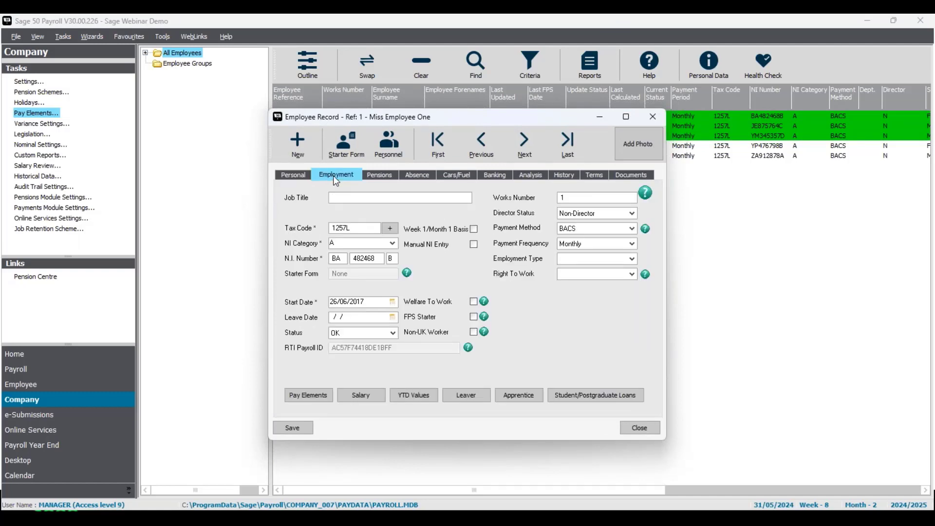
{"action": "left_click", "coordinate": [309, 396]}
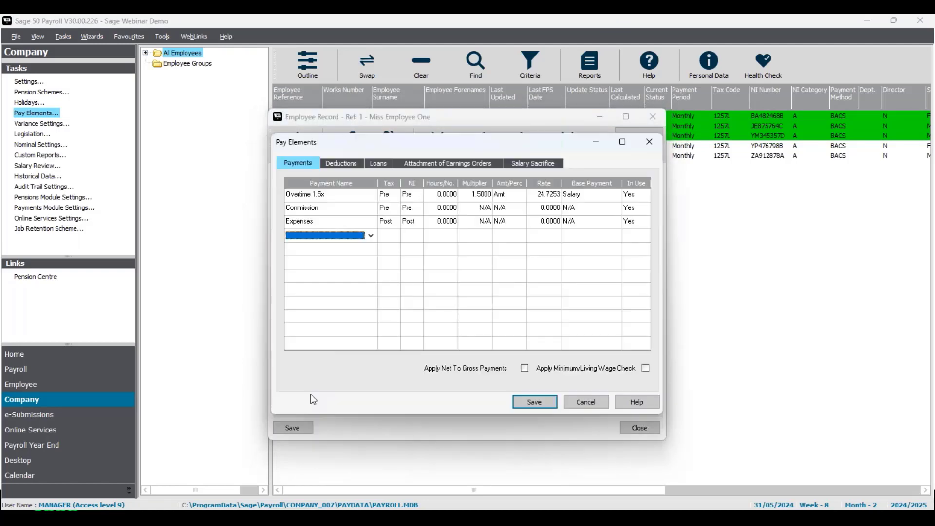
{"action": "left_click", "coordinate": [447, 166]}
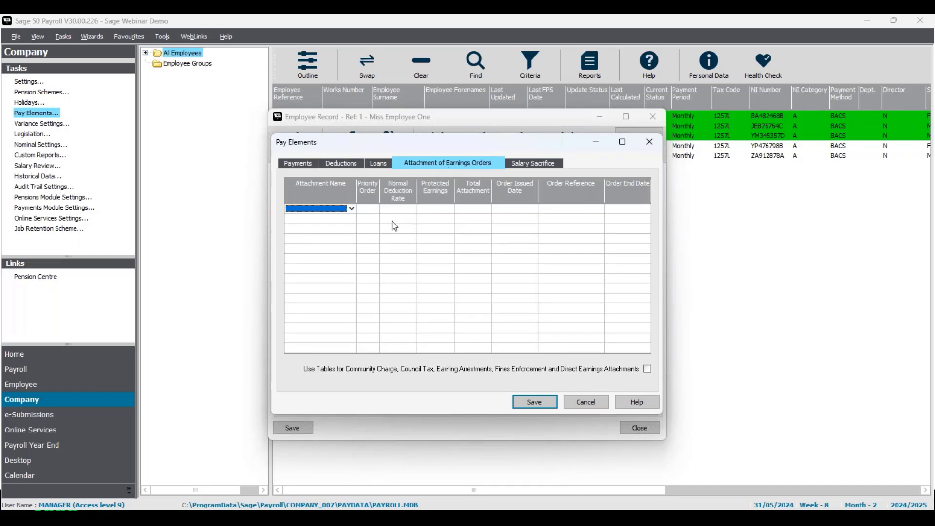
Add a Council Tax attachment of earnings order for the first employee.
{"action": "left_click", "coordinate": [351, 209]}
{"action": "left_click_drag", "start_coordinate": [496, 248], "coordinate": [496, 274]}
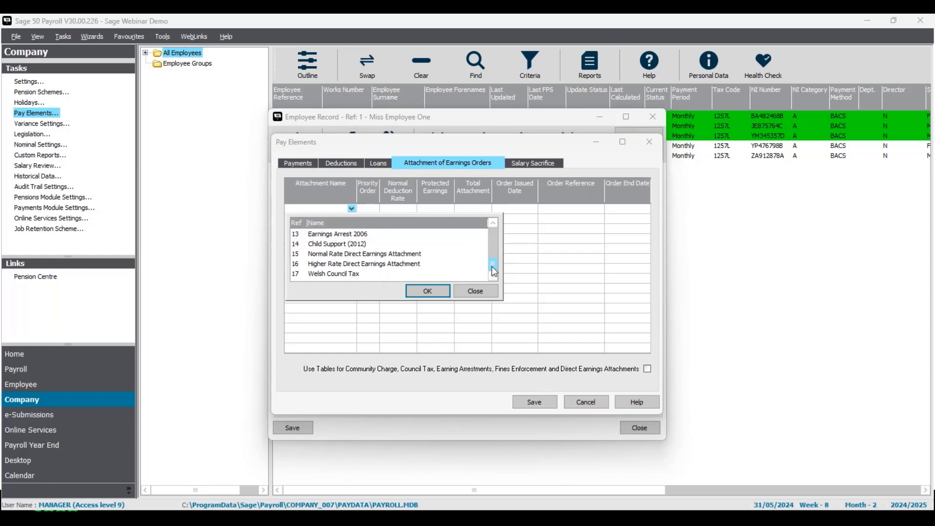
{"action": "scroll", "coordinate": [493, 246], "scroll_direction": "up", "scroll_amount": 3}
{"action": "left_click", "coordinate": [343, 254]}
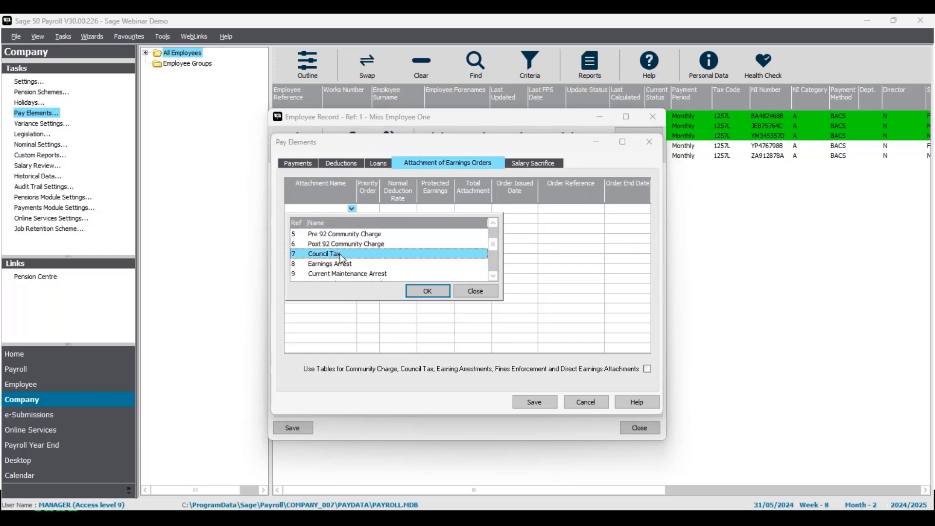
{"action": "left_click", "coordinate": [428, 291]}
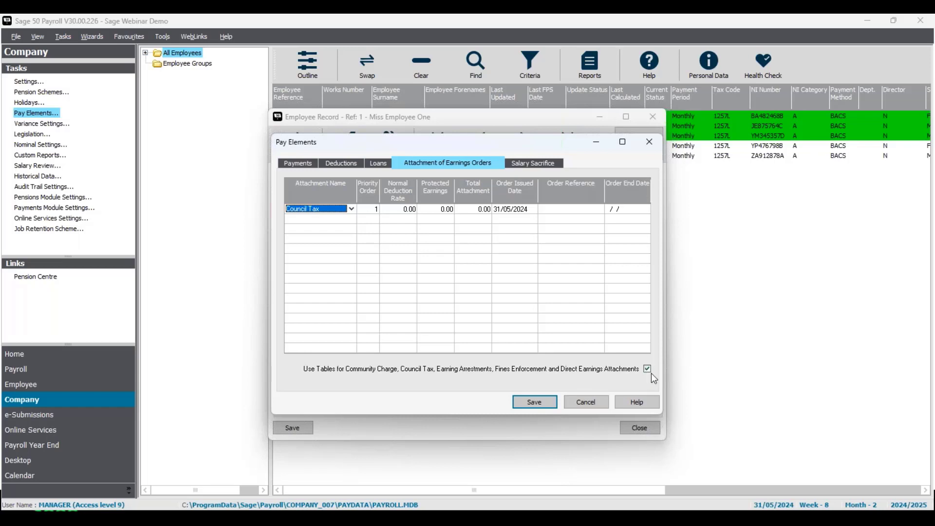
Set the Council Tax order's total attachment to 5500 and its issued date to 01/05/2024.
{"action": "left_click", "coordinate": [477, 215]}
{"action": "type", "text": "5500"}
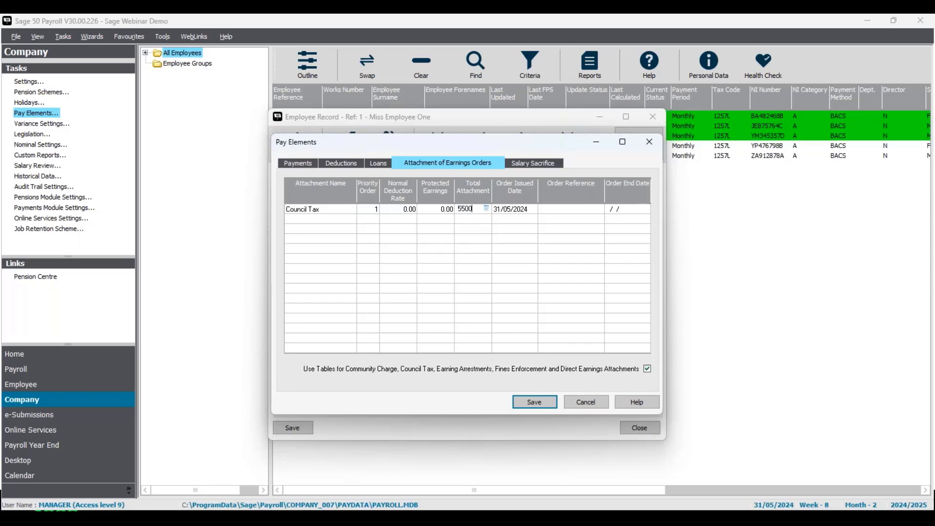
{"action": "left_click", "coordinate": [496, 212]}
{"action": "left_click", "coordinate": [497, 210]}
{"action": "key", "text": "BackSpace"}
{"action": "type", "text": "0"}
Enter the Council Tax order's reference and save the pay elements.
{"action": "left_click", "coordinate": [560, 210]}
{"action": "type", "text": "NCC/123456"}
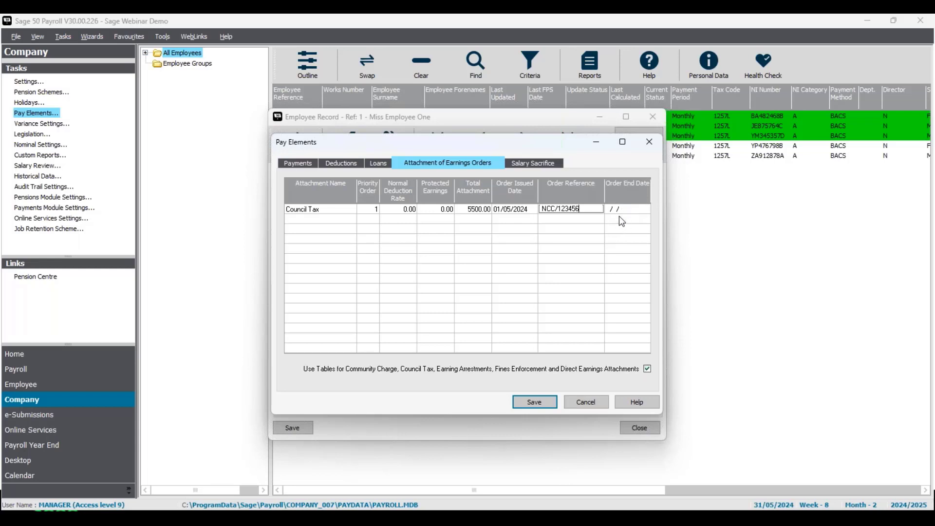
{"action": "left_click", "coordinate": [533, 409]}
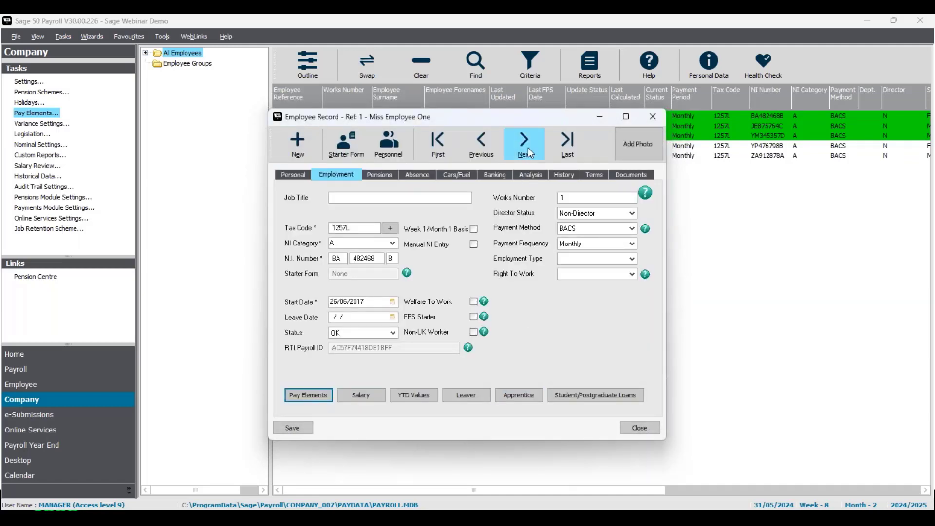
Move to the next employee and add a Child Support (2012) attachment of earnings order.
{"action": "left_click", "coordinate": [528, 147]}
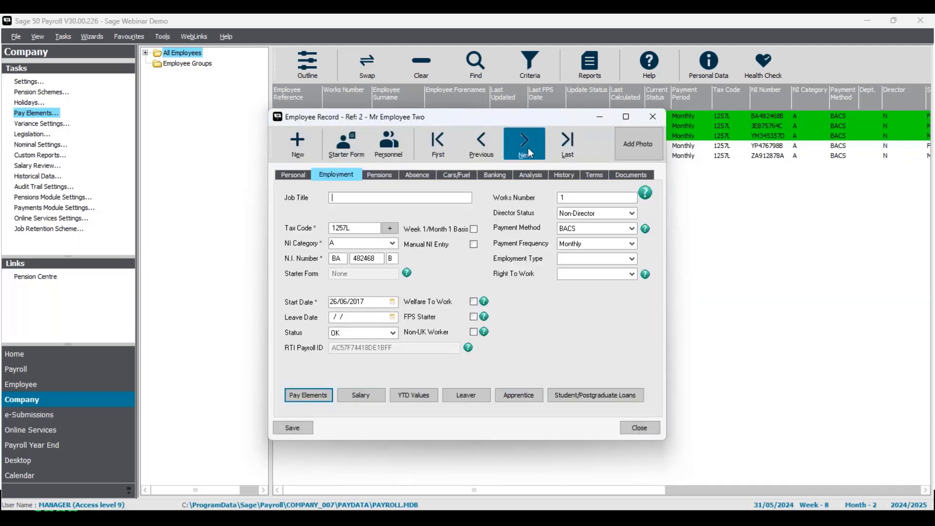
{"action": "left_click", "coordinate": [309, 401]}
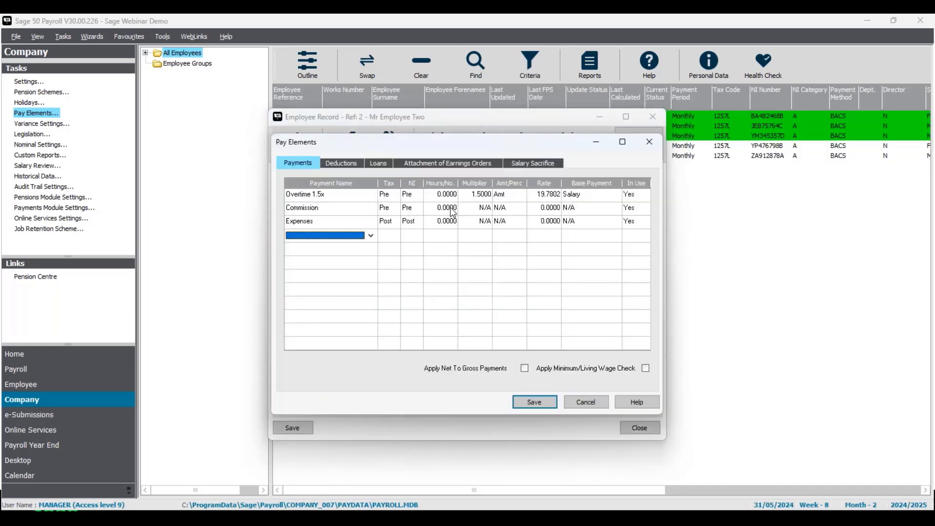
{"action": "left_click", "coordinate": [447, 166]}
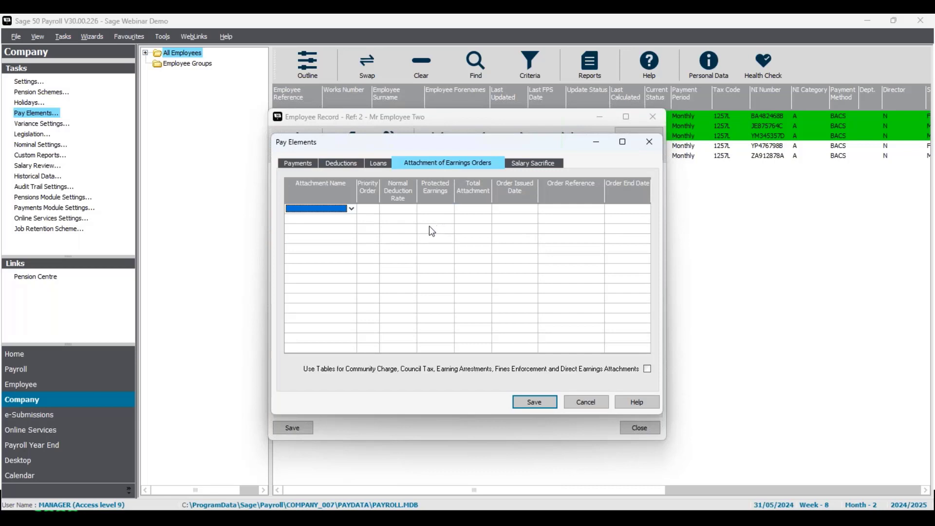
{"action": "left_click", "coordinate": [351, 209]}
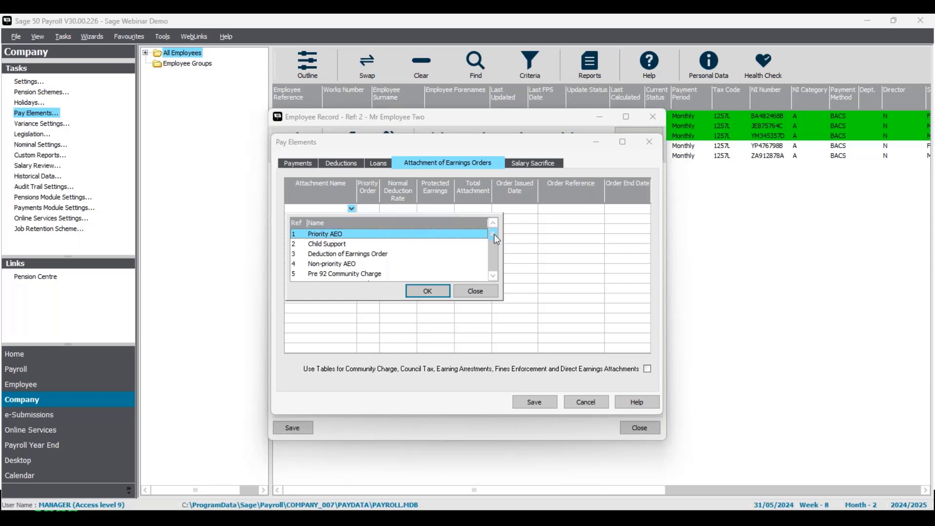
{"action": "left_click_drag", "start_coordinate": [493, 243], "coordinate": [492, 258]}
{"action": "left_click", "coordinate": [493, 276]}
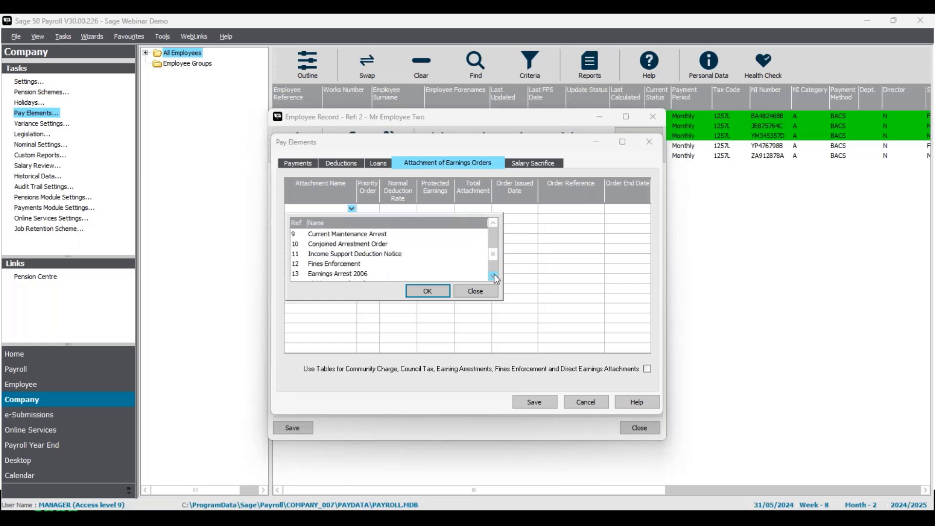
{"action": "left_click", "coordinate": [493, 276]}
{"action": "left_click", "coordinate": [363, 264]}
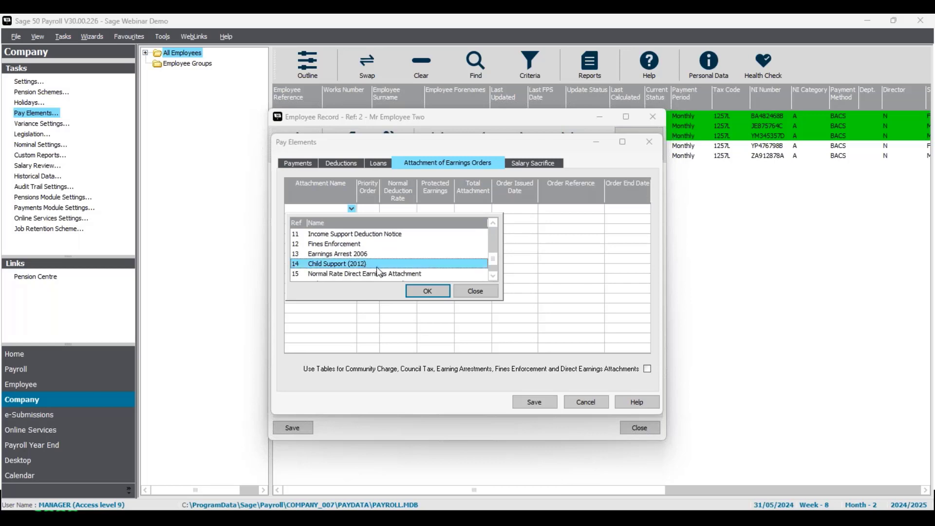
{"action": "left_click", "coordinate": [426, 291]}
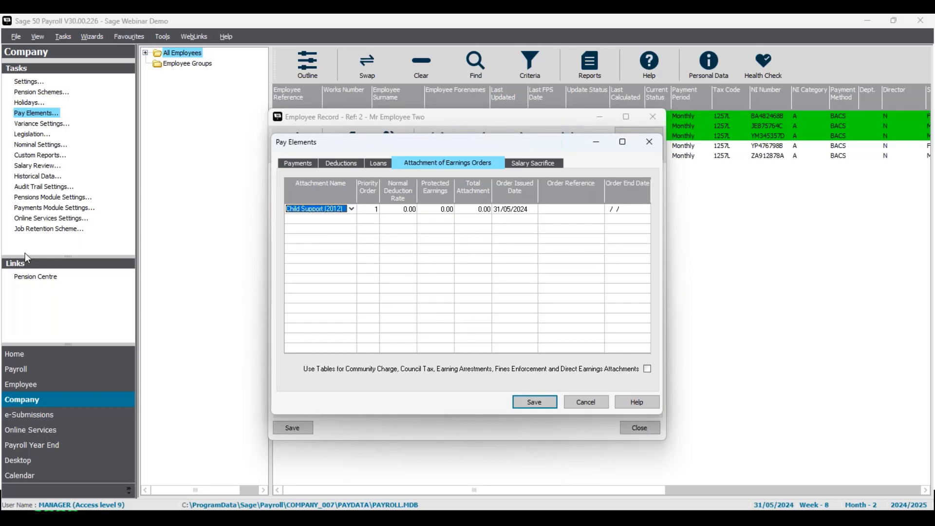
Set the Child Support order's normal deduction rate to 240.
{"action": "left_click", "coordinate": [403, 210]}
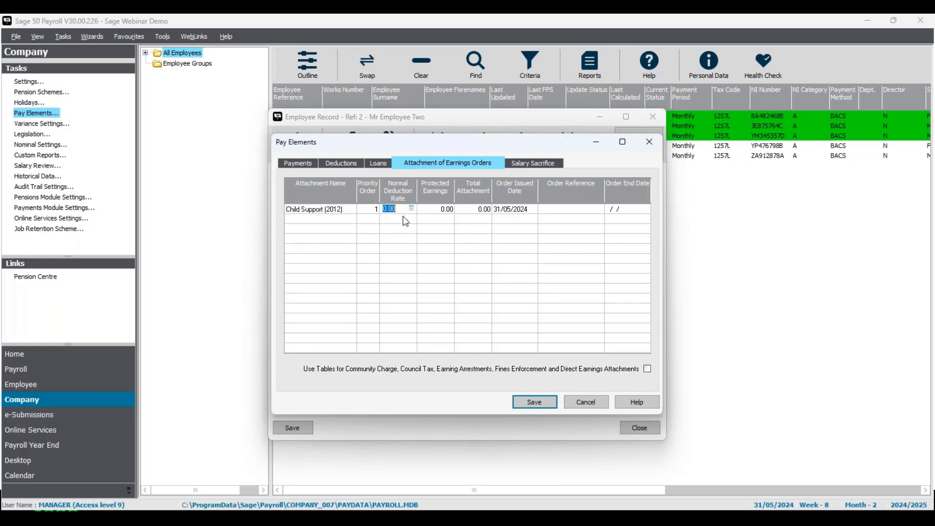
{"action": "type", "text": "240"}
{"action": "key", "text": "Return"}
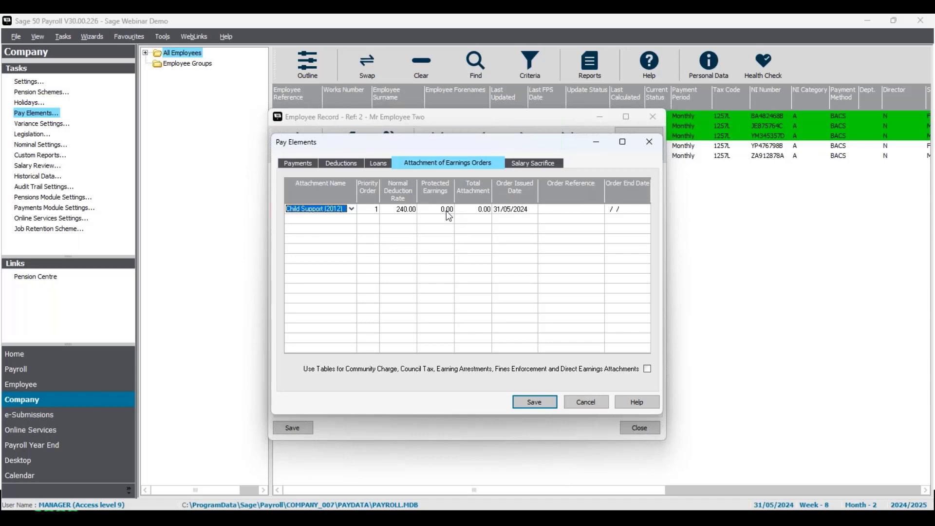
{"action": "left_click", "coordinate": [479, 211]}
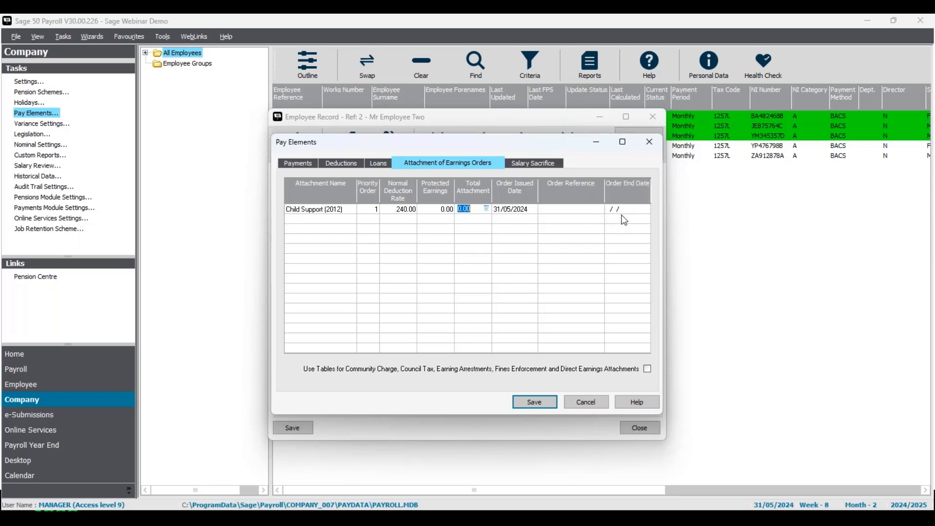
Set the Child Support order's issued date to 01/05/2024, enter its order reference, and save the pay elements.
{"action": "left_click", "coordinate": [519, 209]}
{"action": "type", "text": "0"}
{"action": "key", "text": "Tab"}
{"action": "type", "text": "123456789"}
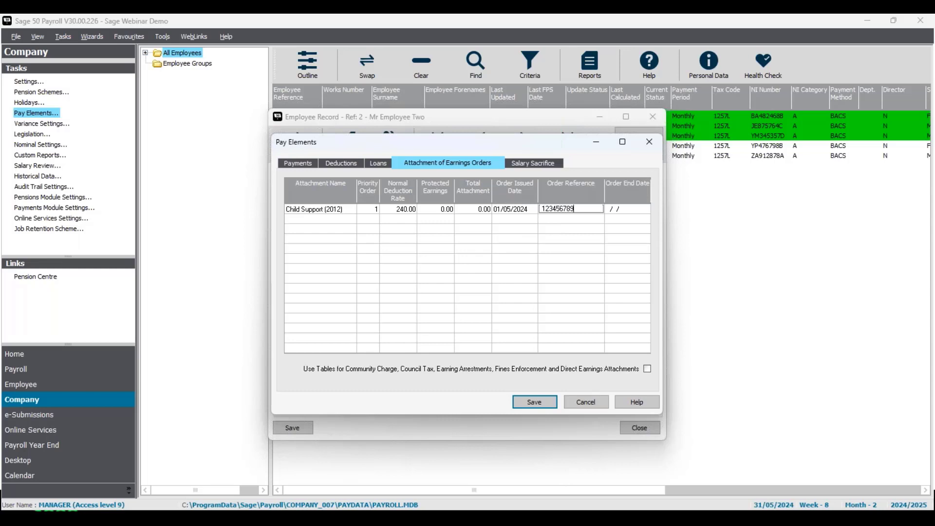
{"action": "type", "text": "012"}
{"action": "left_click", "coordinate": [545, 407]}
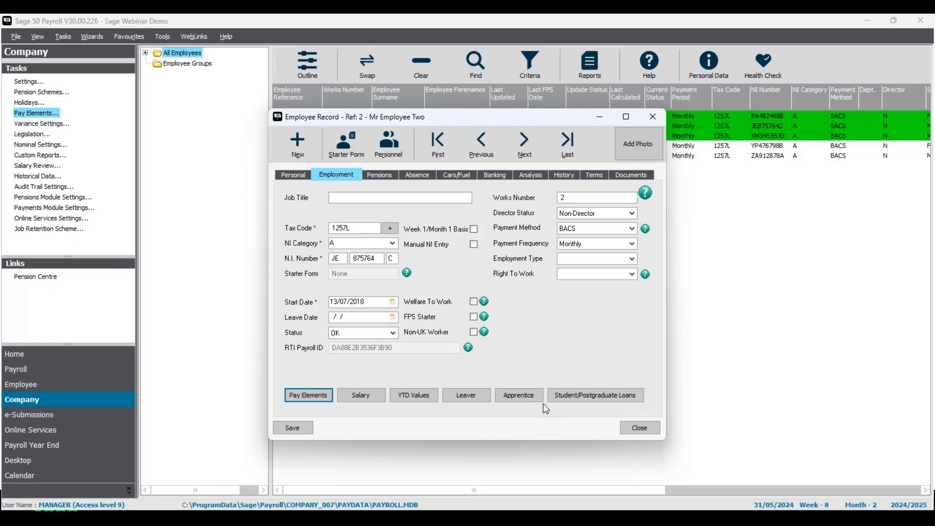
Move to the next employee and add a Non-priority AEO attachment of earnings order.
{"action": "left_click", "coordinate": [525, 142]}
{"action": "left_click", "coordinate": [310, 395]}
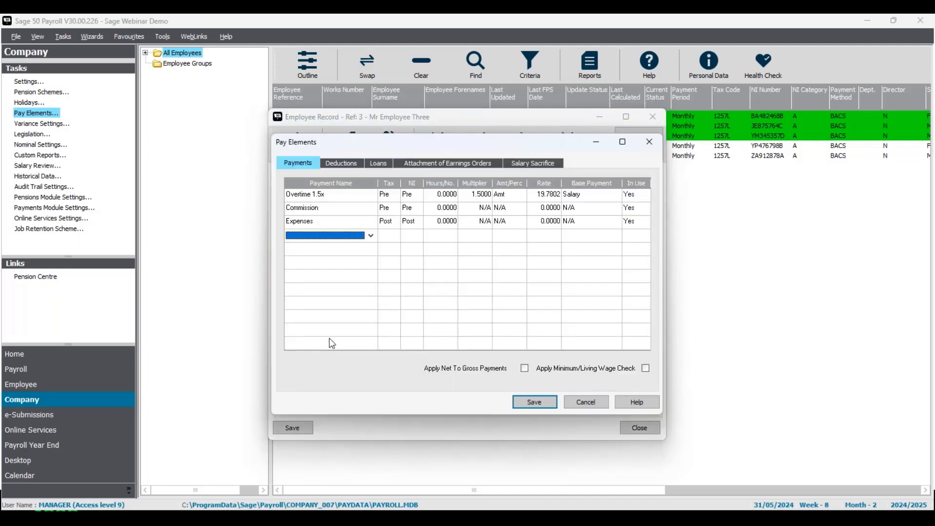
{"action": "left_click", "coordinate": [446, 165]}
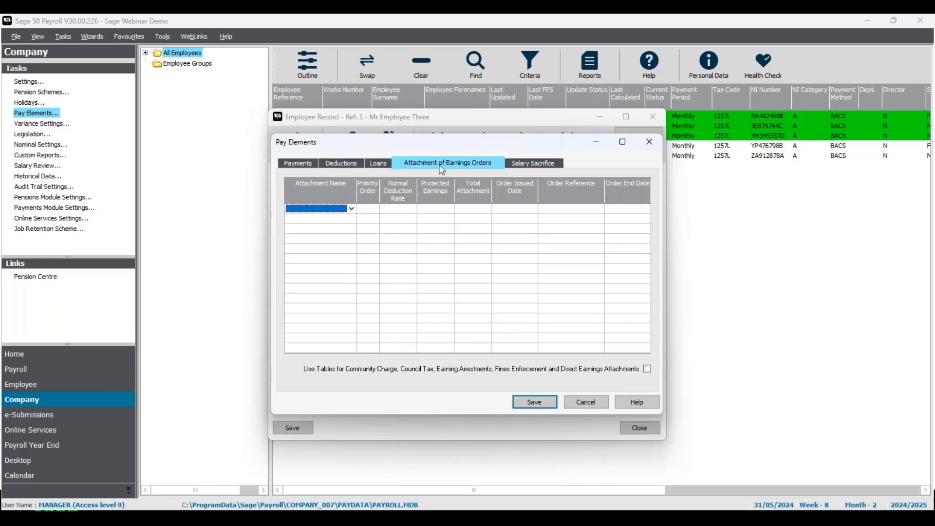
{"action": "left_click", "coordinate": [352, 210]}
{"action": "left_click", "coordinate": [344, 265]}
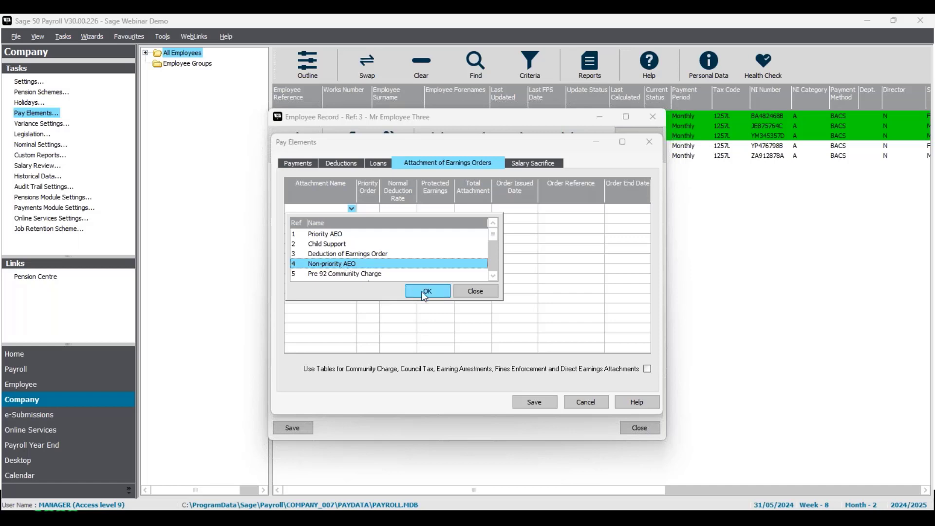
{"action": "left_click", "coordinate": [425, 292]}
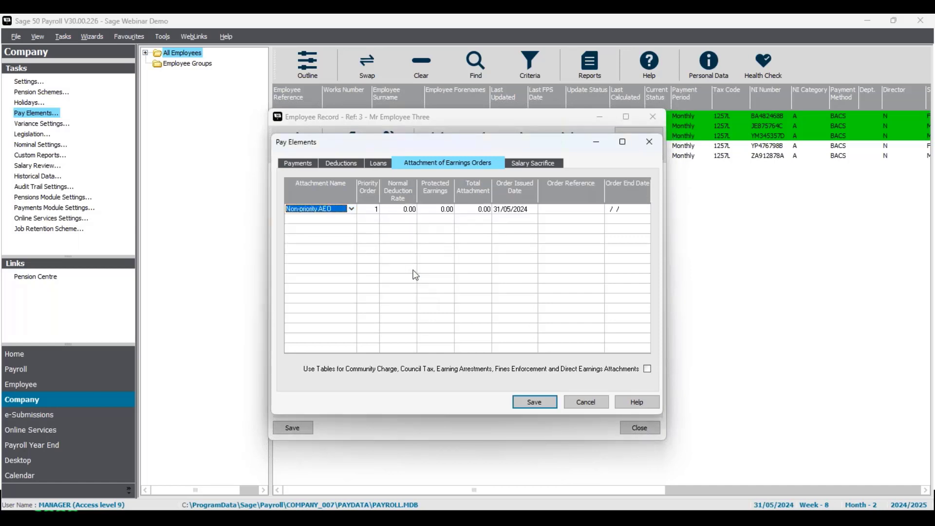
Set the Non-priority AEO's normal deduction rate to 150, protected earnings to 1000 and total attachment to 3000.
{"action": "left_click", "coordinate": [404, 209]}
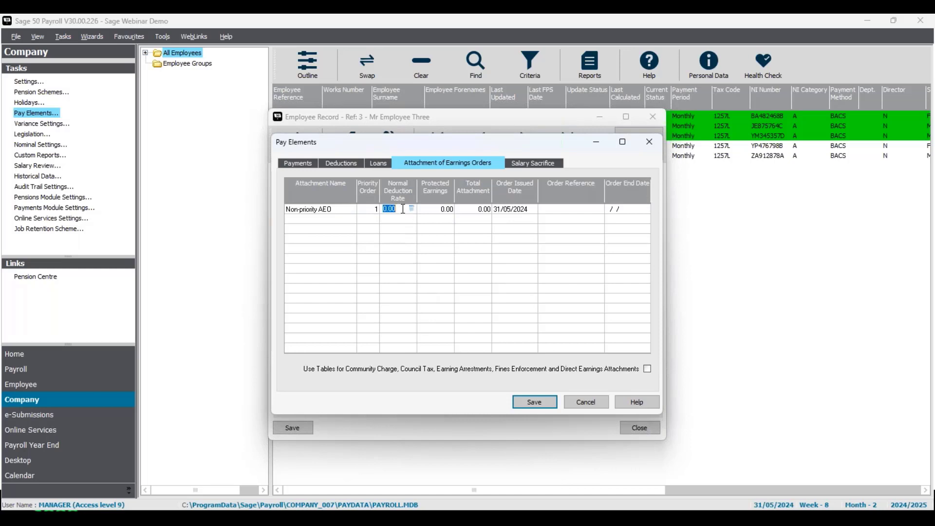
{"action": "type", "text": "150"}
{"action": "left_click", "coordinate": [434, 210]}
{"action": "type", "text": "1000"}
{"action": "left_click", "coordinate": [480, 209]}
{"action": "type", "text": "3000"}
Set the Non-priority AEO's issued date to 01/05/2024, save the pay elements and close the employee record.
{"action": "left_click", "coordinate": [497, 210]}
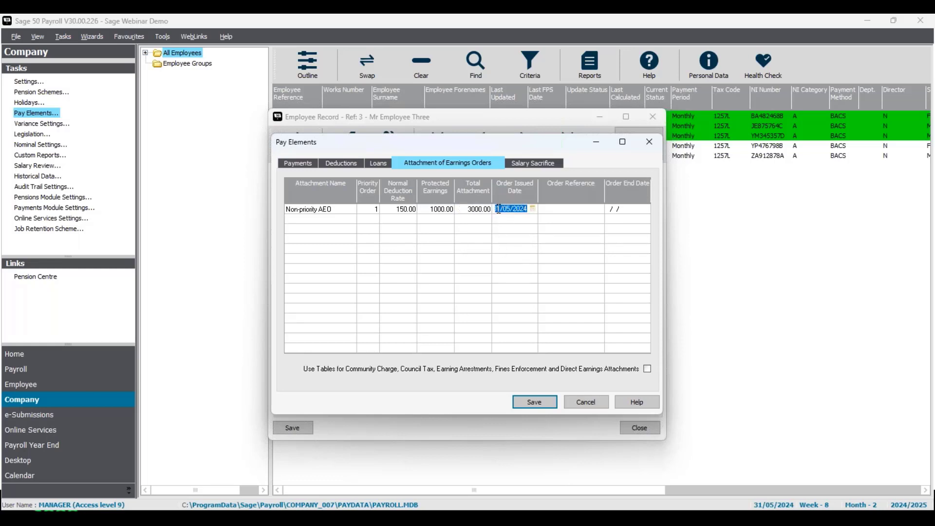
{"action": "left_click", "coordinate": [499, 210]}
{"action": "left_click", "coordinate": [545, 403]}
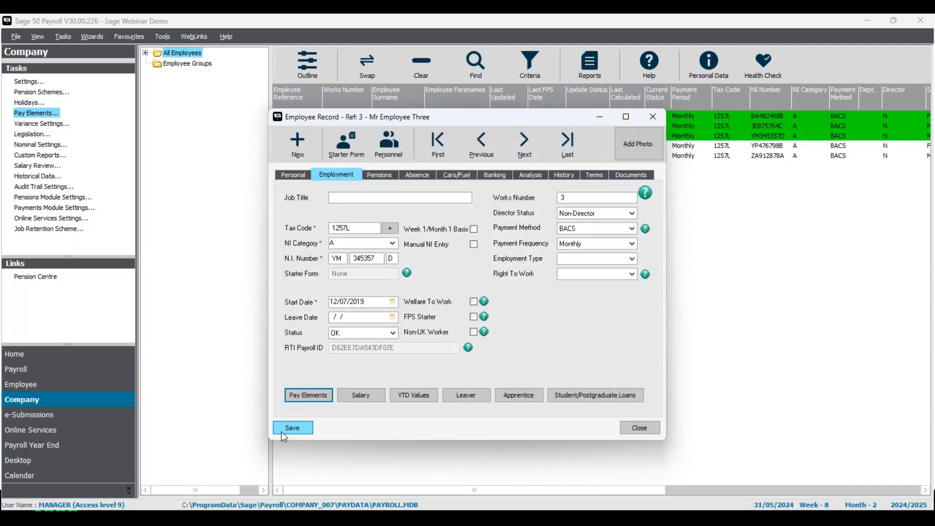
{"action": "left_click", "coordinate": [632, 433]}
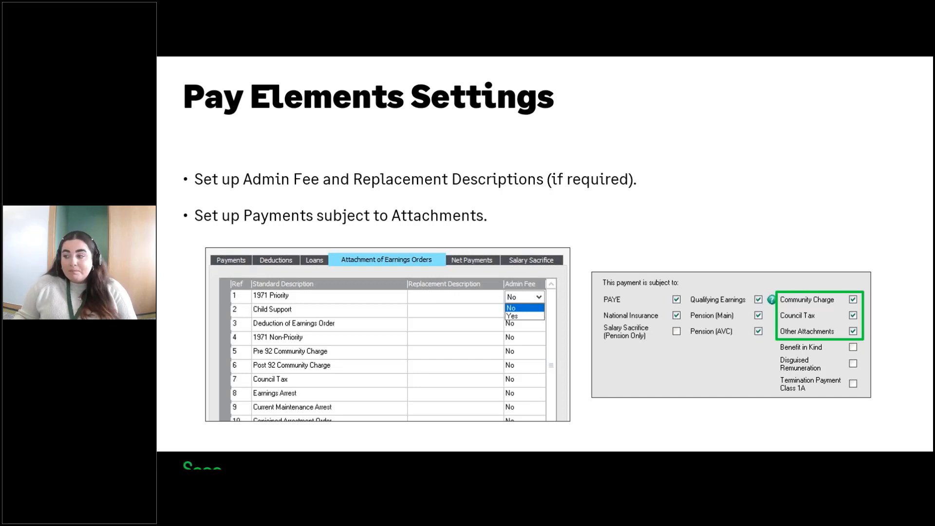
{"action": "key", "text": "Right"}
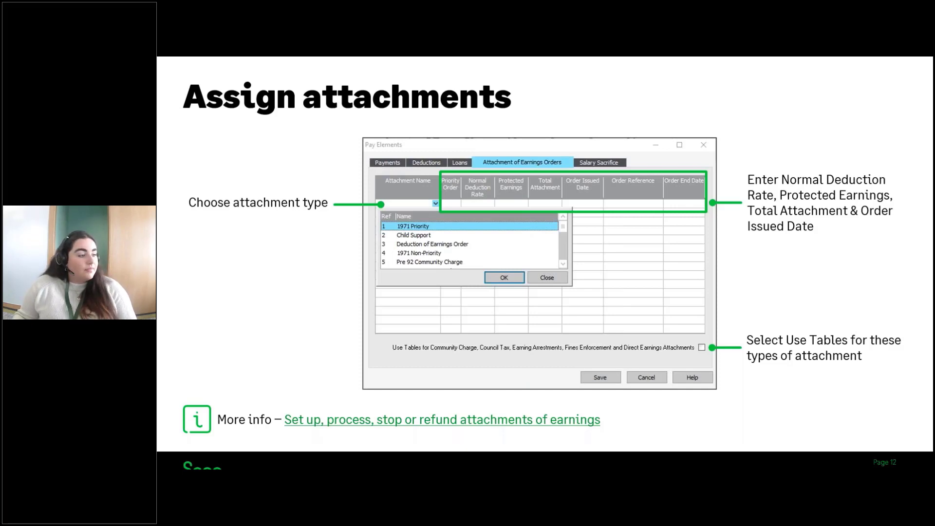
{"action": "key", "text": "Right"}
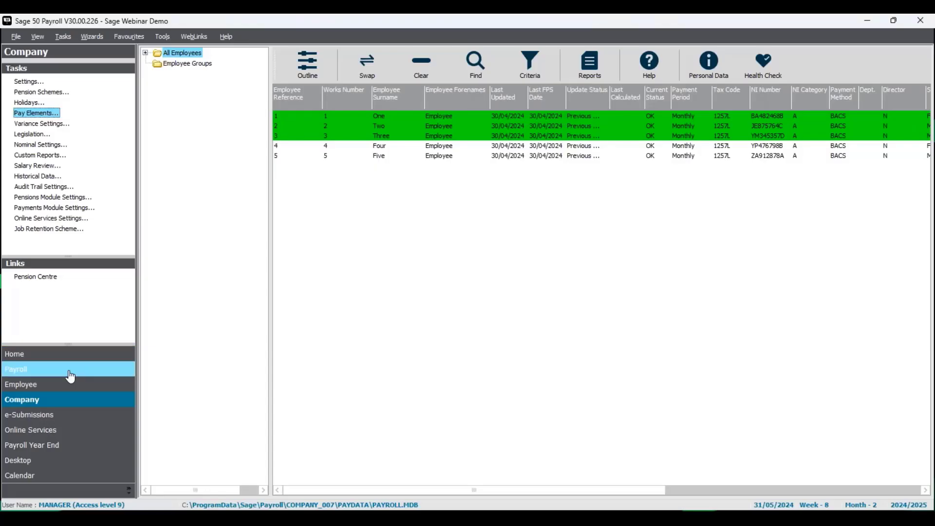
Confirm the payroll process date of 31/05/2024.
{"action": "left_click", "coordinate": [29, 370]}
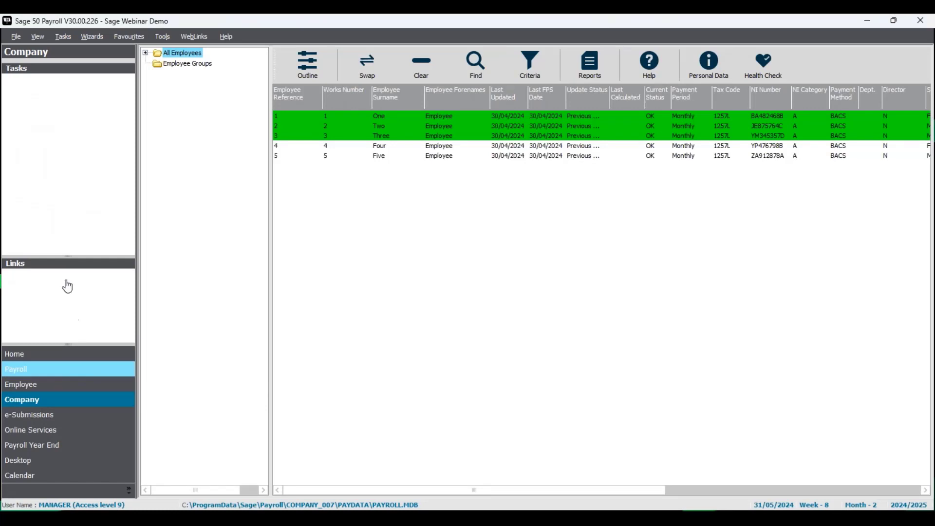
{"action": "left_click", "coordinate": [69, 84]}
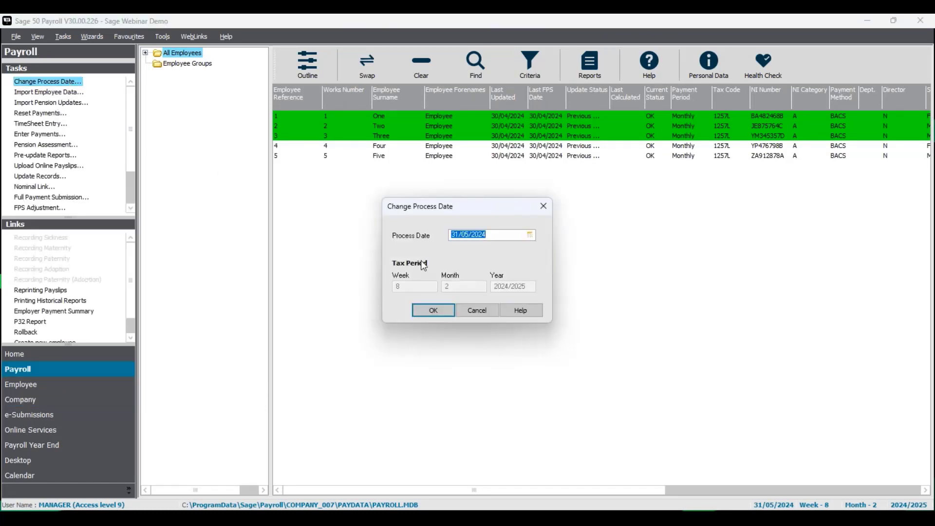
{"action": "left_click", "coordinate": [493, 238]}
{"action": "left_click", "coordinate": [442, 313]}
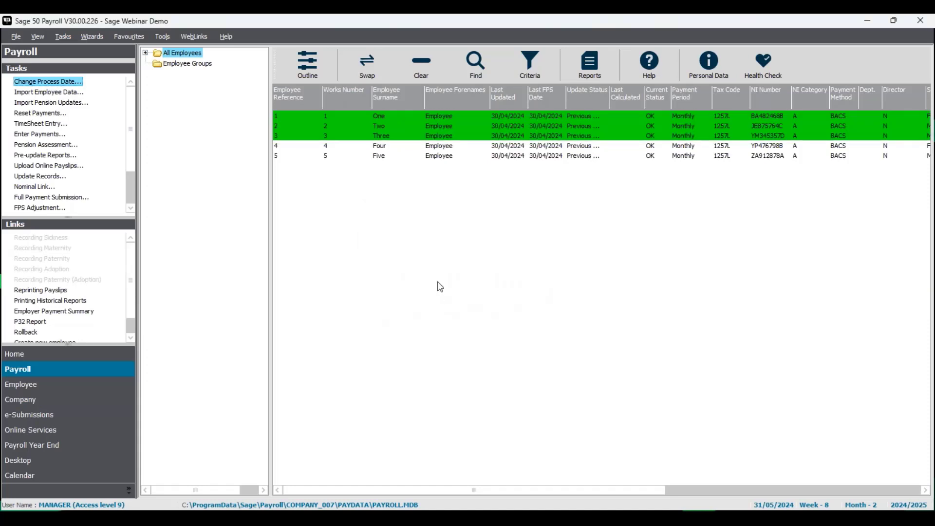
Review the first employee's attachments in Enter Payments, then close the window.
{"action": "right_click", "coordinate": [452, 115]}
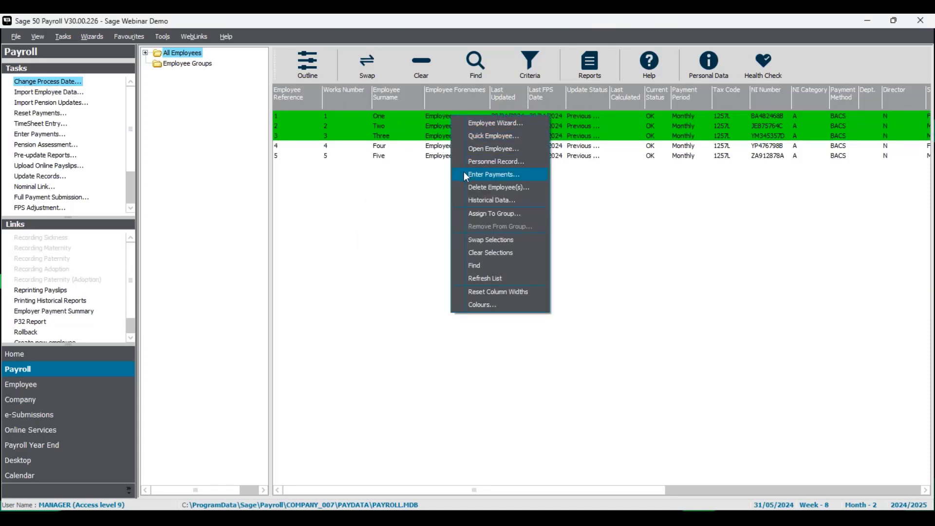
{"action": "left_click", "coordinate": [493, 174]}
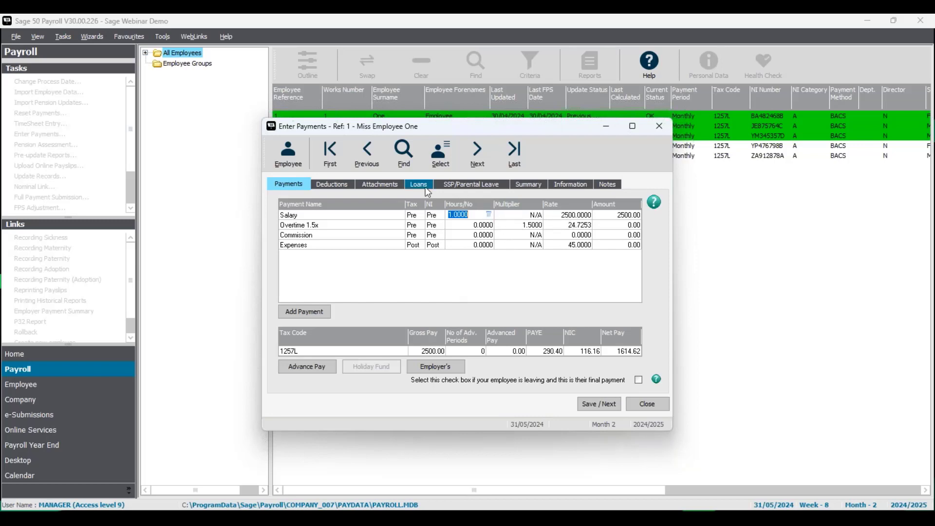
{"action": "left_click", "coordinate": [390, 185]}
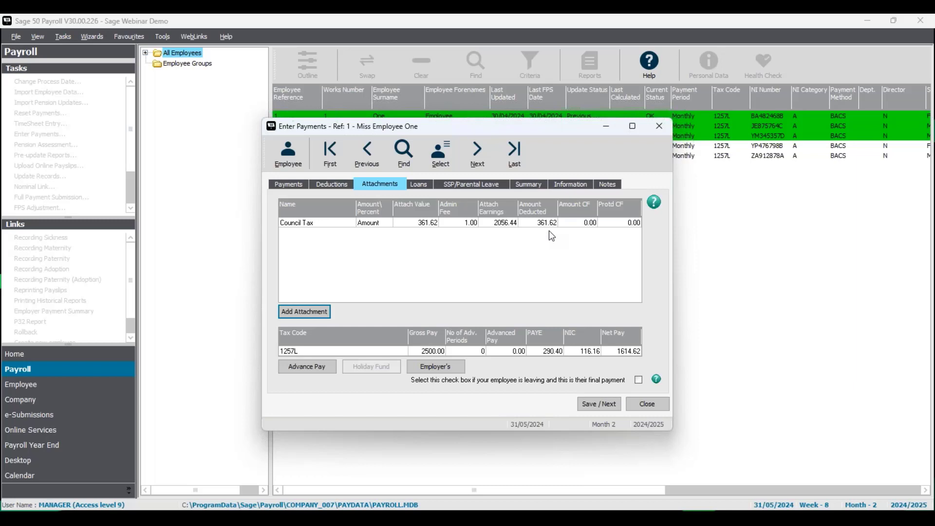
{"action": "left_click", "coordinate": [657, 411]}
Review the Council Tax deduction rate tables in the AEO rates legislation settings.
{"action": "left_click", "coordinate": [51, 405]}
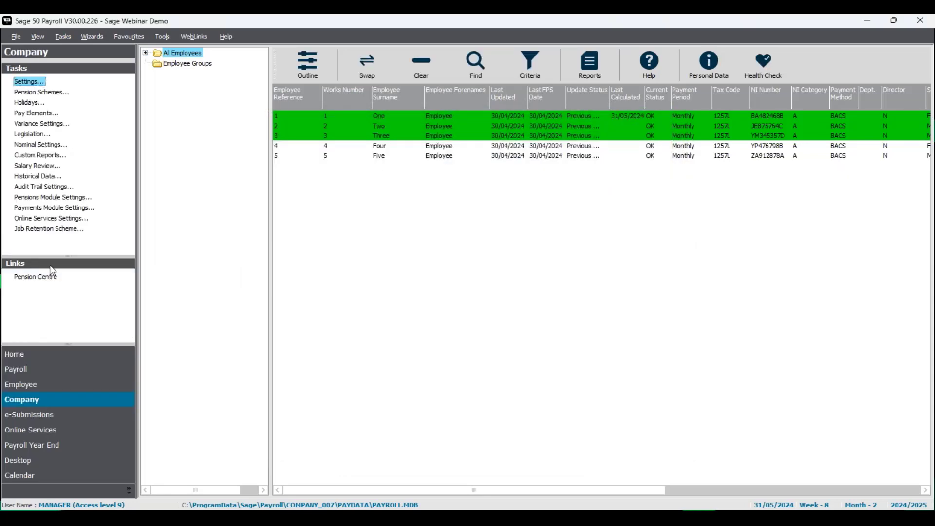
{"action": "left_click", "coordinate": [35, 135]}
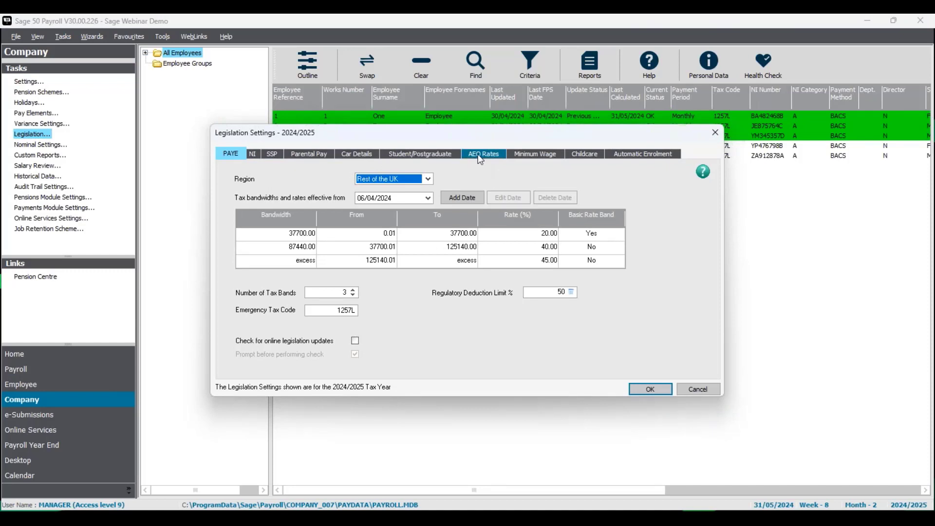
{"action": "left_click", "coordinate": [479, 156]}
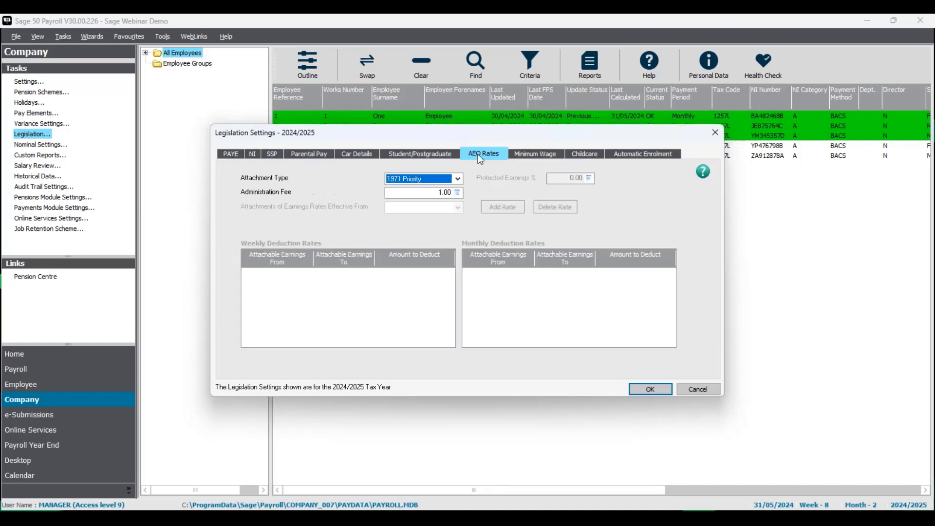
{"action": "left_click", "coordinate": [459, 178]}
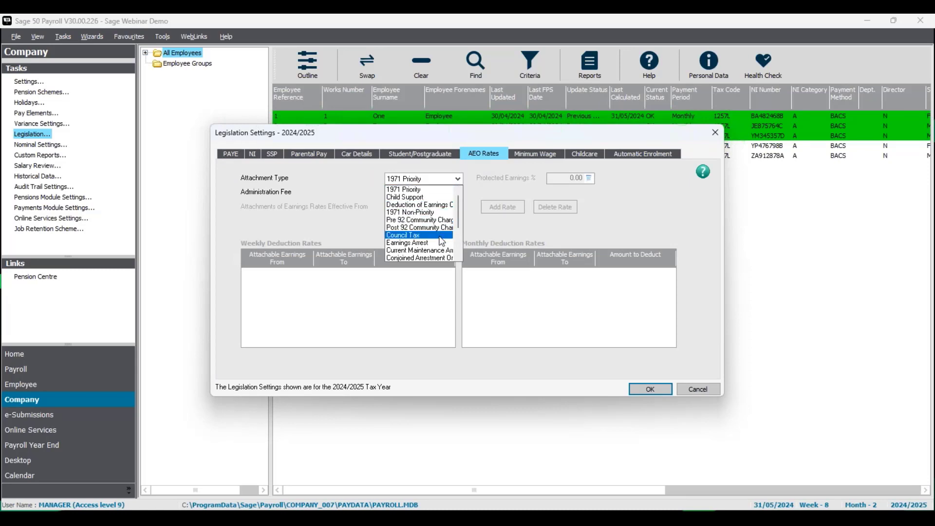
{"action": "left_click", "coordinate": [440, 235]}
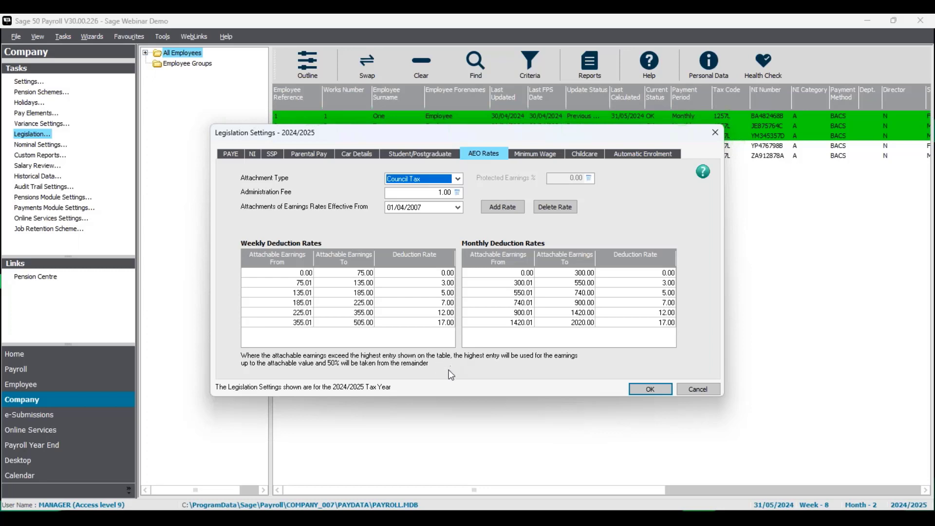
{"action": "left_click", "coordinate": [650, 390]}
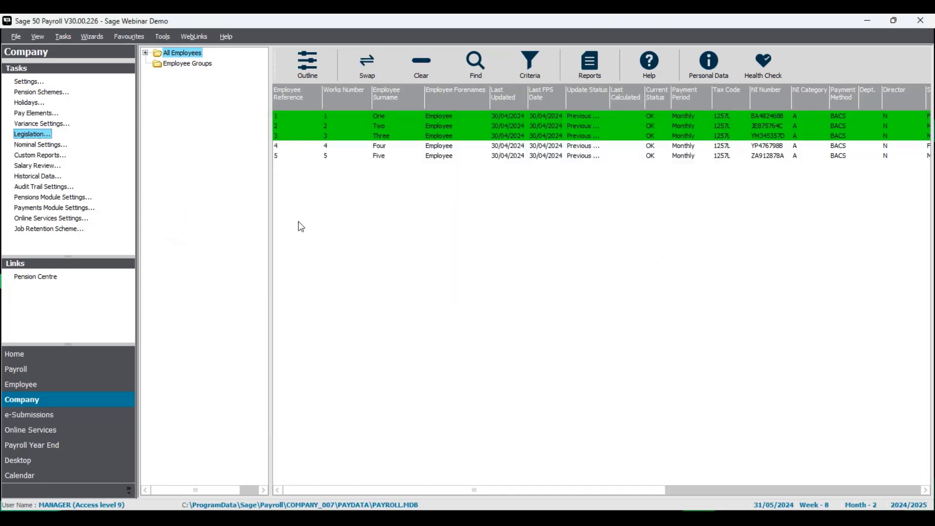
Open the first employee's payment attachments and launch Calculator beside them.
{"action": "right_click", "coordinate": [446, 119]}
{"action": "left_click", "coordinate": [462, 176]}
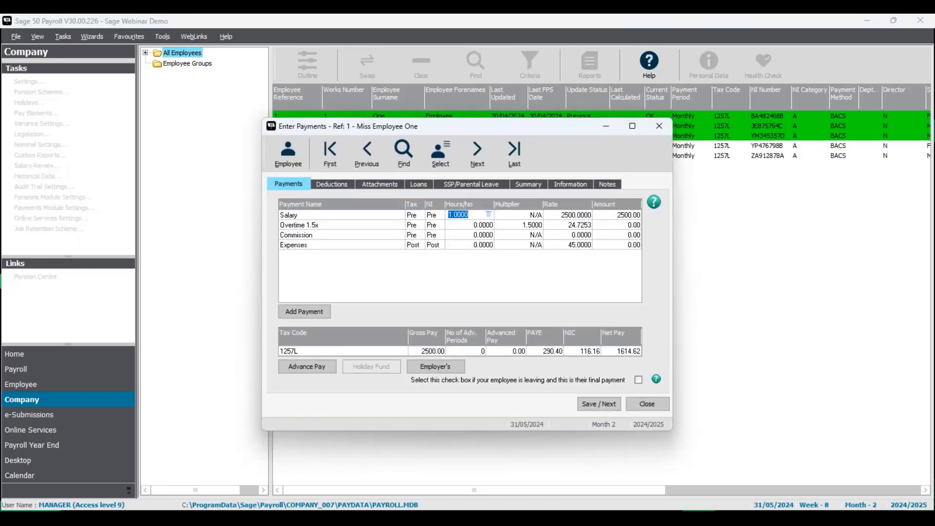
{"action": "left_click", "coordinate": [638, 517]}
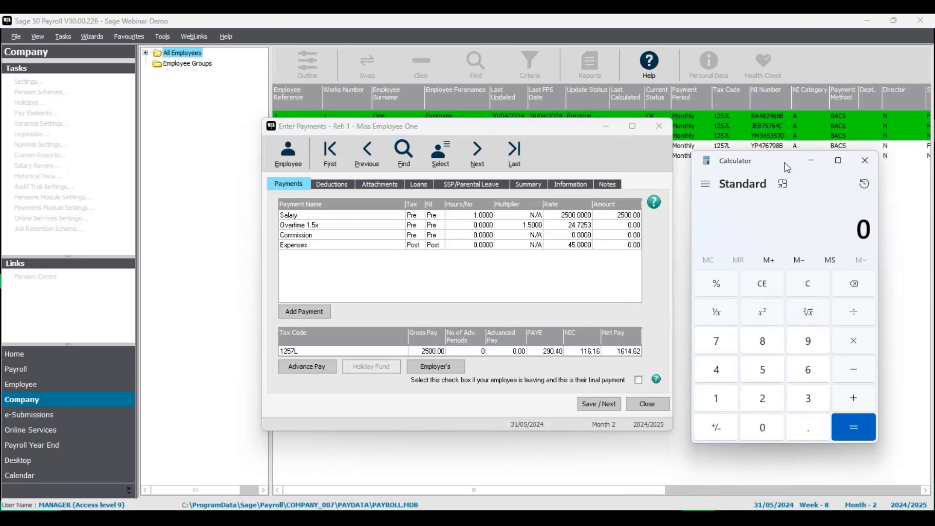
{"action": "left_click_drag", "start_coordinate": [785, 163], "coordinate": [791, 142]}
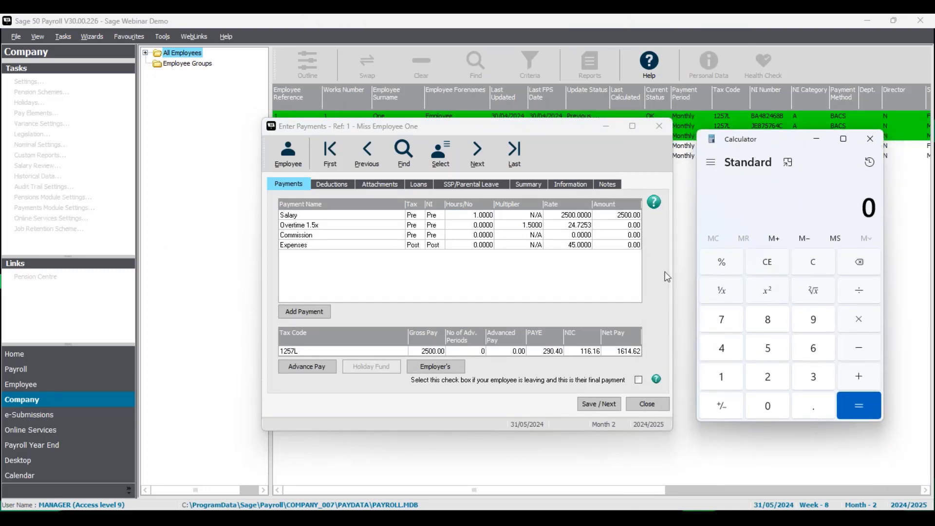
{"action": "left_click", "coordinate": [394, 187]}
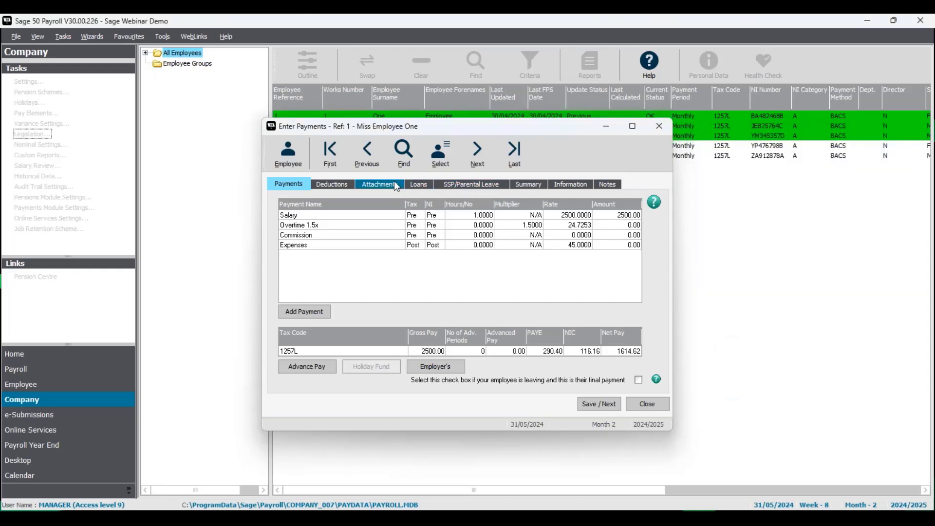
In Calculator, work out 50% of the amount by which attachable earnings of 2056.44 exceed 2020.
{"action": "left_click", "coordinate": [647, 509]}
{"action": "left_click", "coordinate": [771, 378]}
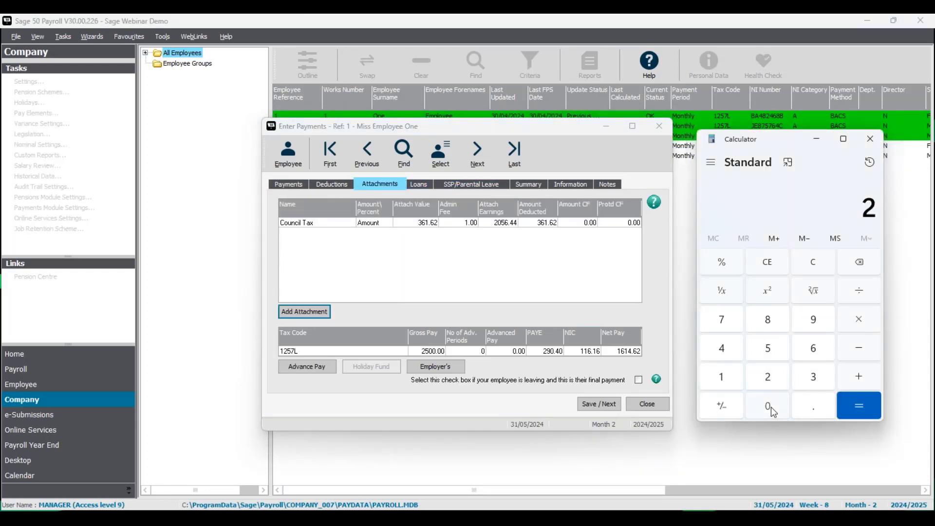
{"action": "left_click", "coordinate": [768, 406]}
{"action": "left_click", "coordinate": [775, 349]}
{"action": "left_click", "coordinate": [815, 349]}
{"action": "left_click", "coordinate": [810, 403]}
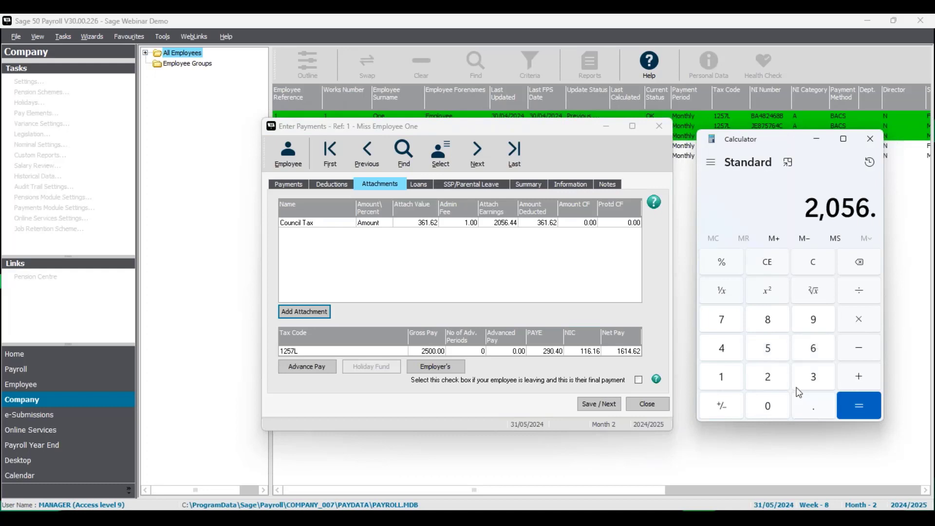
{"action": "left_click", "coordinate": [721, 348]}
{"action": "left_click", "coordinate": [721, 347]}
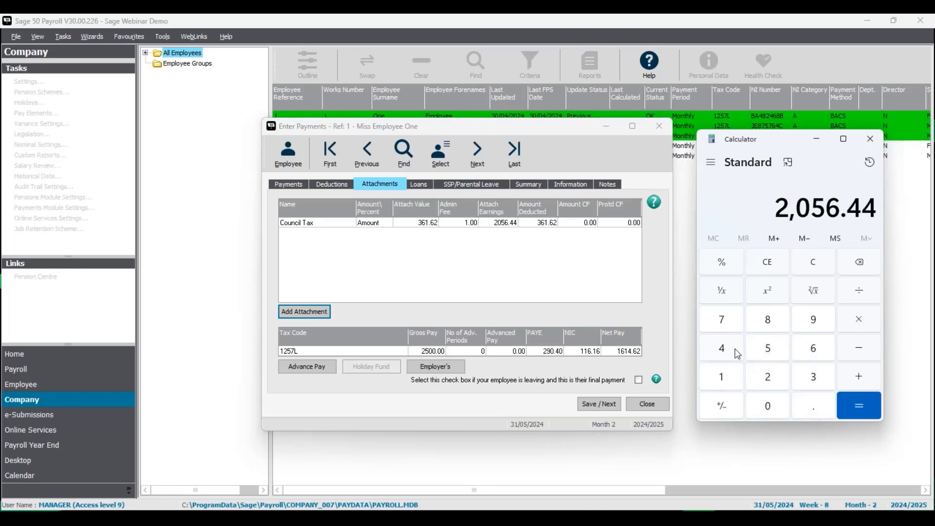
{"action": "left_click", "coordinate": [857, 349]}
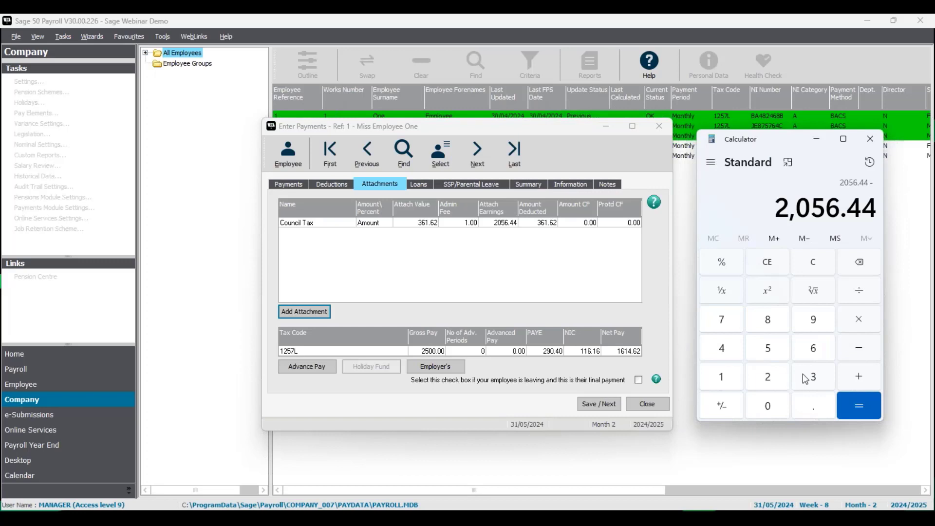
{"action": "left_click", "coordinate": [768, 378]}
{"action": "left_click", "coordinate": [774, 415]}
{"action": "left_click", "coordinate": [767, 378]}
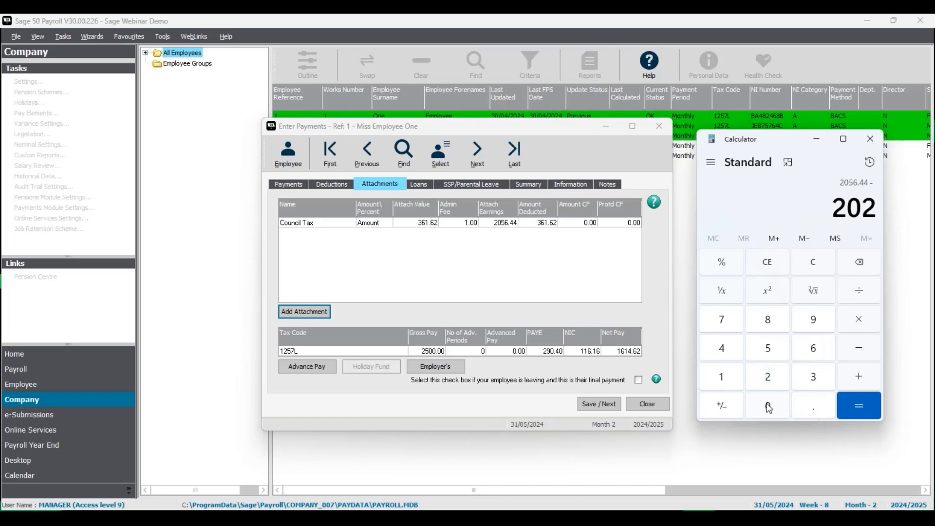
{"action": "left_click", "coordinate": [768, 408]}
{"action": "left_click", "coordinate": [869, 404]}
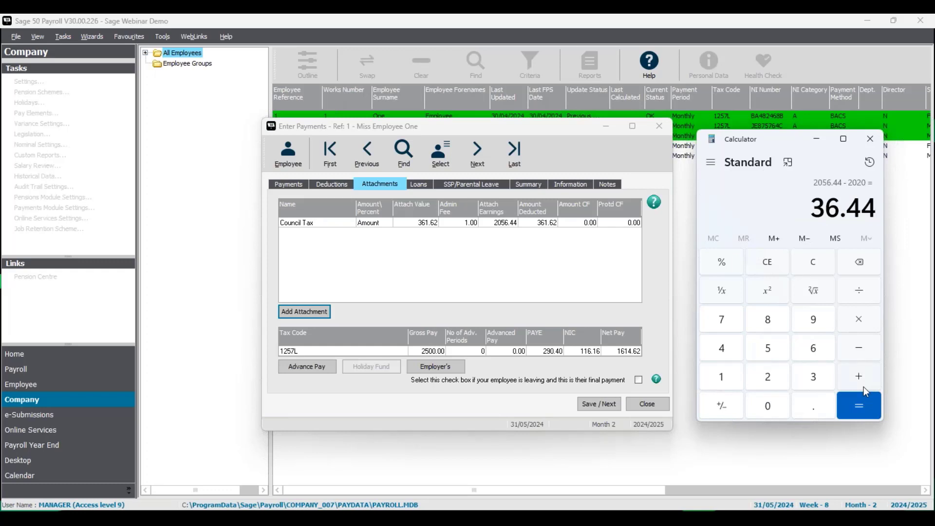
{"action": "left_click", "coordinate": [859, 320]}
{"action": "left_click", "coordinate": [768, 348]}
{"action": "left_click", "coordinate": [768, 406]}
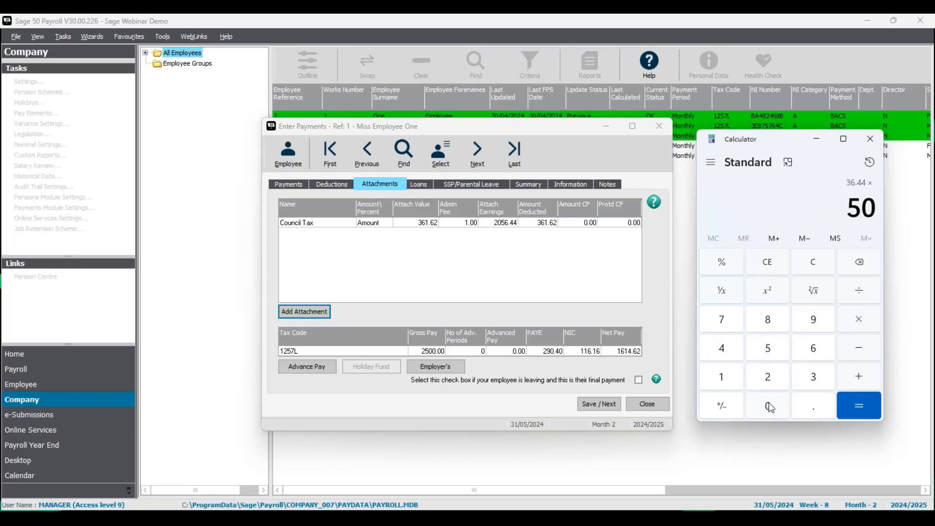
{"action": "left_click", "coordinate": [722, 262]}
{"action": "left_click", "coordinate": [860, 414]}
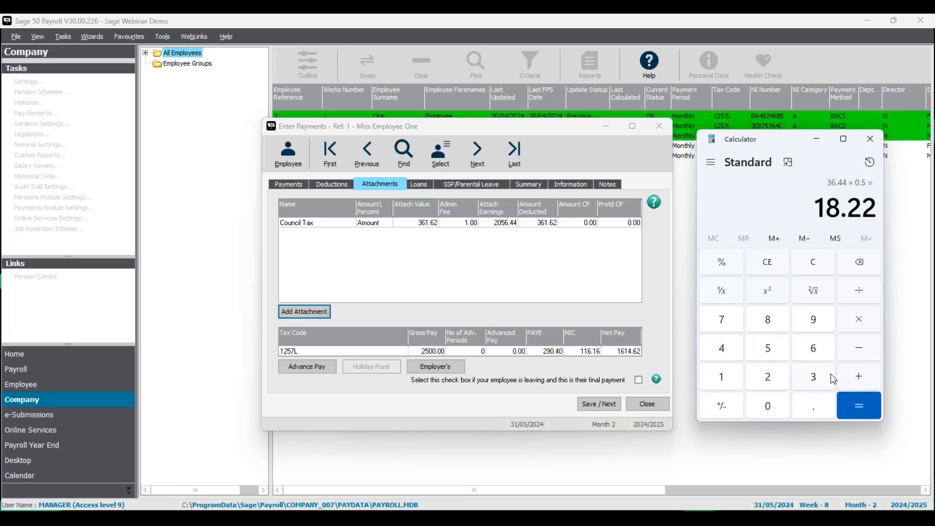
Calculate 17% of 2020 and add 18.22 to check the Council Tax amount deducted.
{"action": "left_click", "coordinate": [819, 264]}
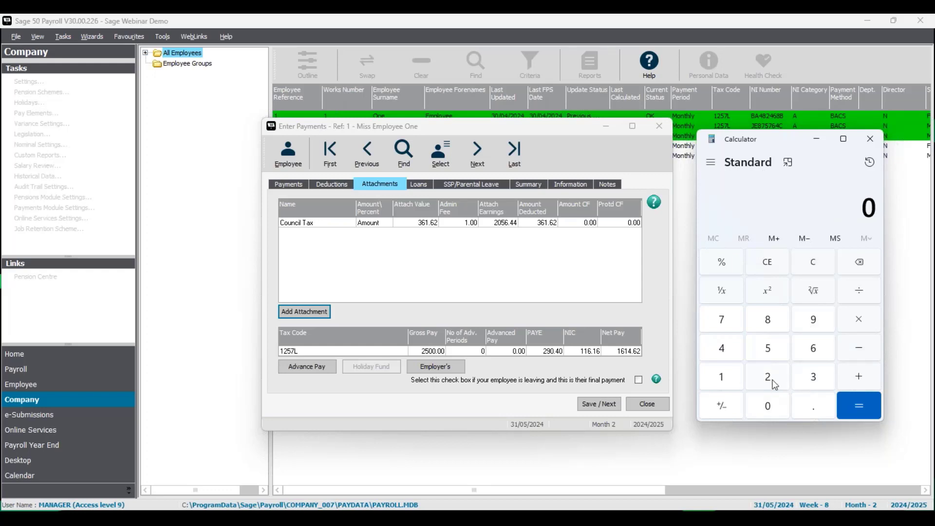
{"action": "left_click", "coordinate": [773, 384]}
{"action": "left_click", "coordinate": [771, 398]}
{"action": "left_click", "coordinate": [772, 380]}
{"action": "left_click", "coordinate": [771, 399]}
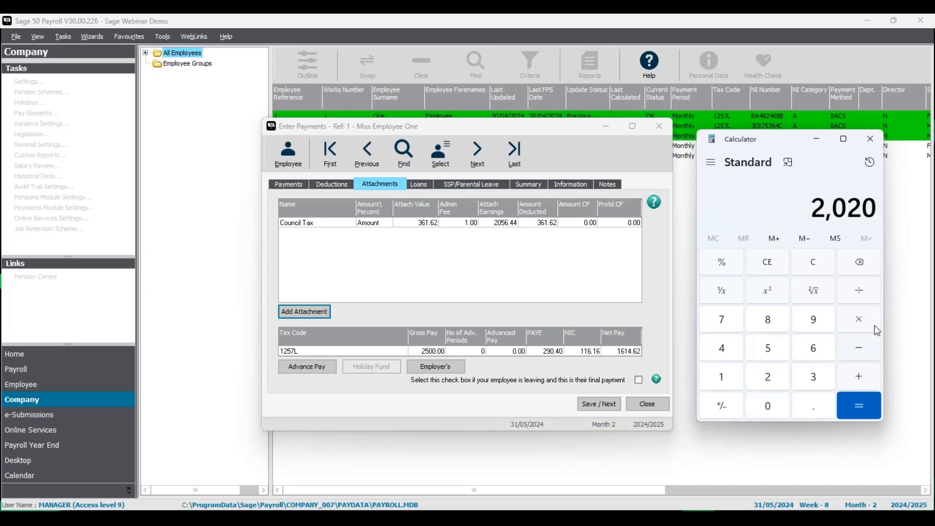
{"action": "left_click", "coordinate": [876, 323]}
{"action": "left_click", "coordinate": [723, 377]}
{"action": "left_click", "coordinate": [730, 319]}
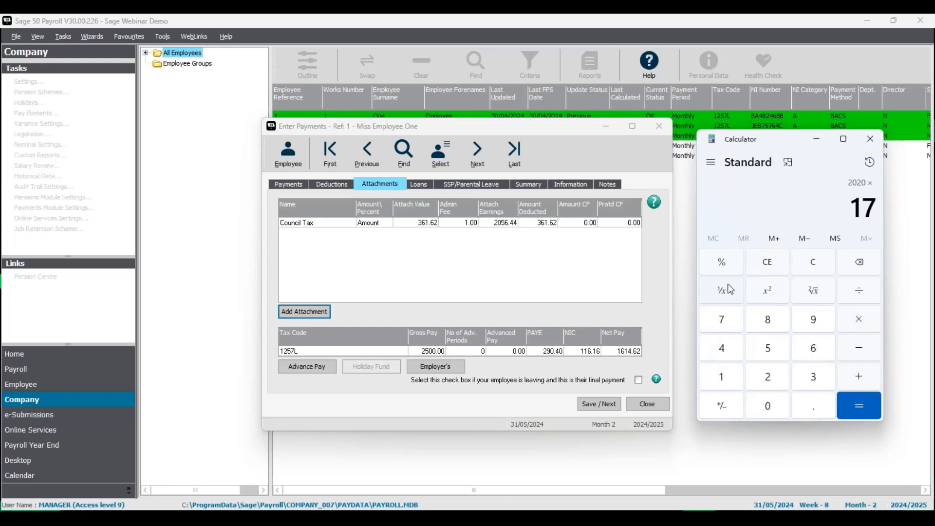
{"action": "left_click", "coordinate": [722, 263]}
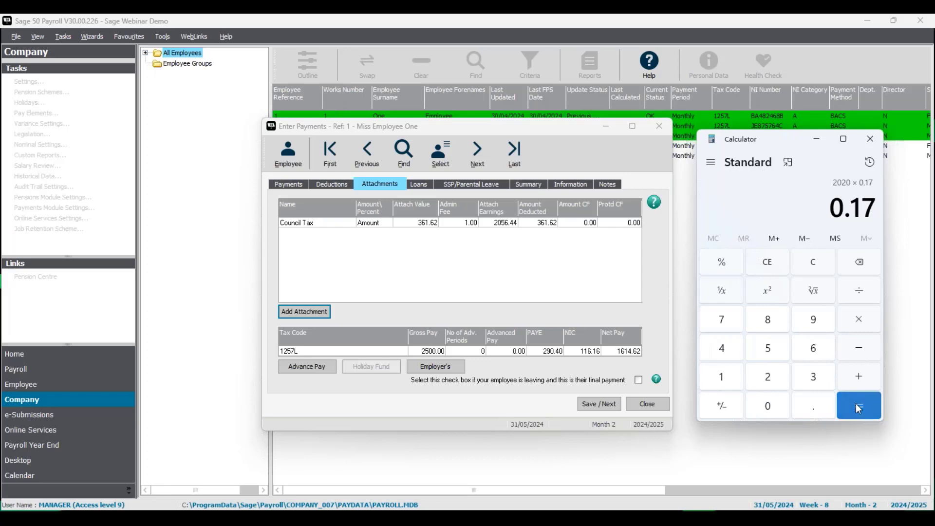
{"action": "left_click", "coordinate": [859, 408]}
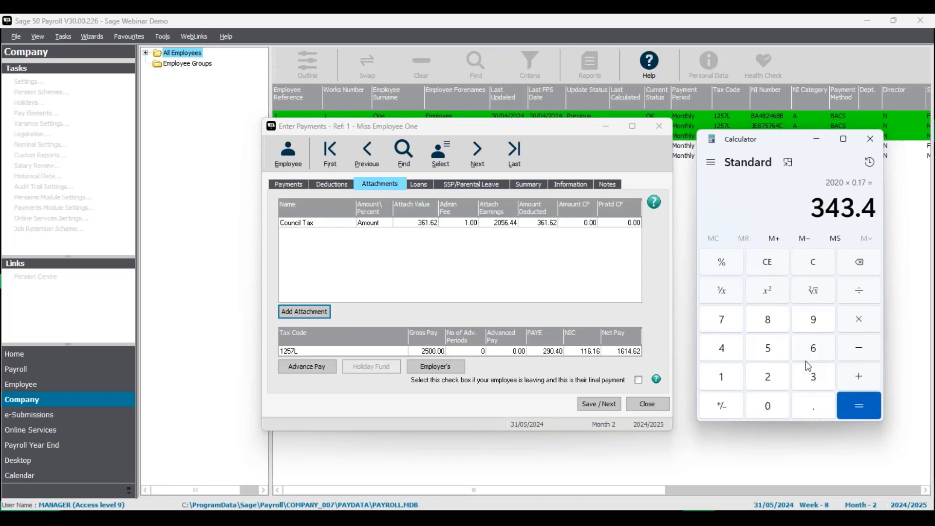
{"action": "left_click", "coordinate": [870, 373]}
{"action": "left_click", "coordinate": [730, 379]}
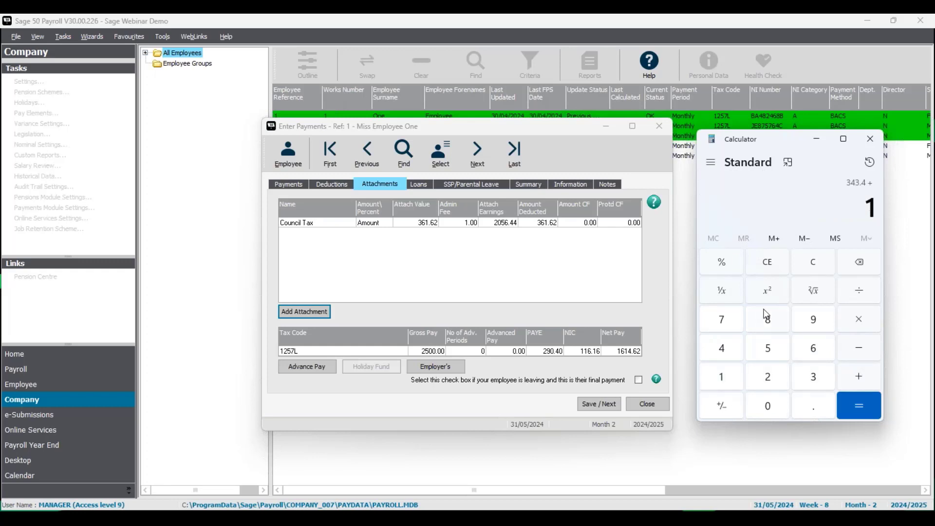
{"action": "left_click", "coordinate": [768, 319]}
{"action": "left_click", "coordinate": [813, 406]}
{"action": "left_click", "coordinate": [769, 377]}
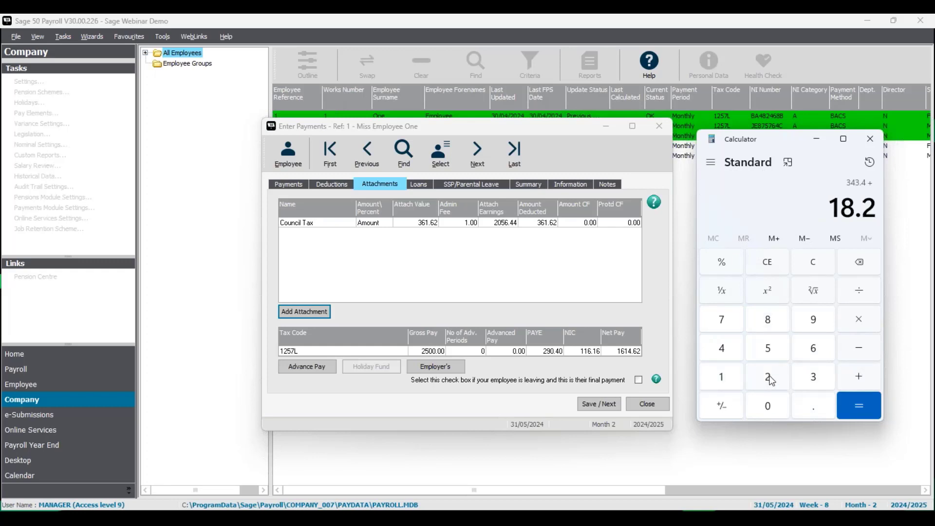
{"action": "left_click", "coordinate": [770, 378]}
{"action": "left_click", "coordinate": [858, 408]}
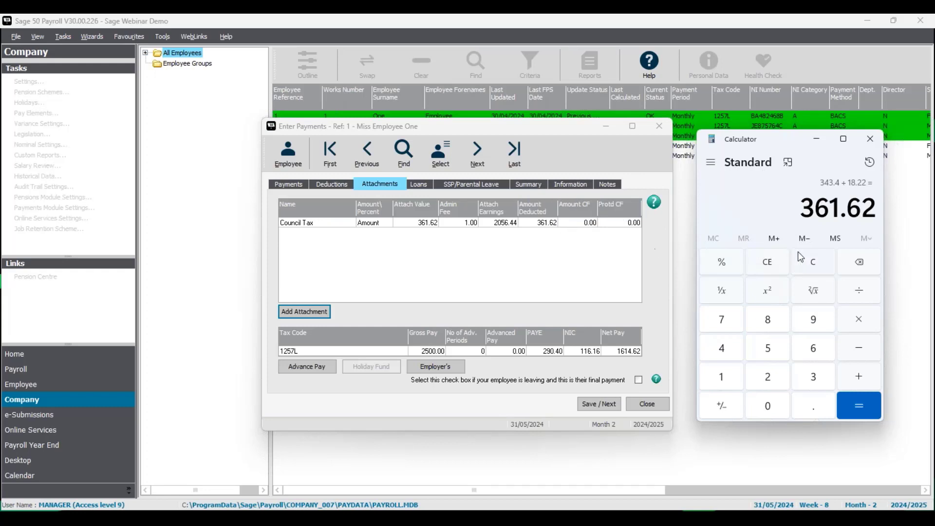
Clear the calculator, save the first employee's payments and move to the second employee's attachment.
{"action": "left_click", "coordinate": [812, 262]}
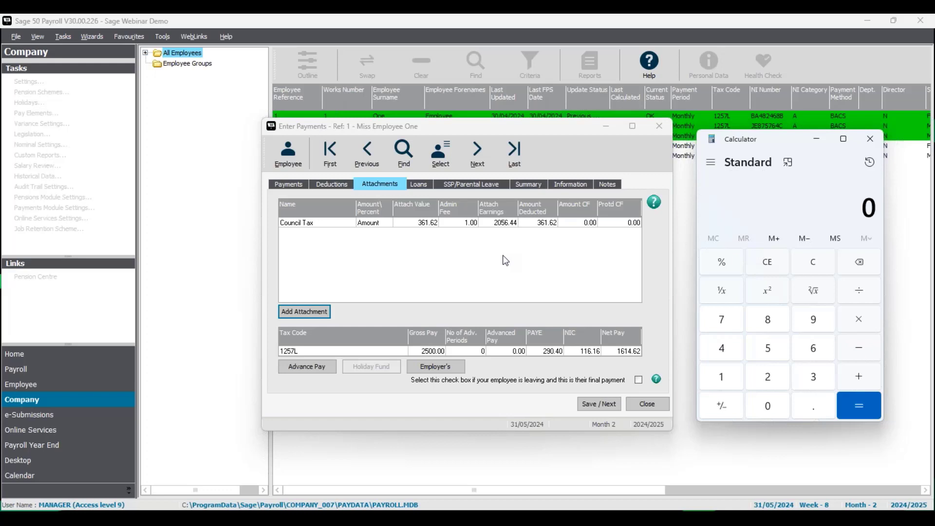
{"action": "left_click", "coordinate": [602, 404]}
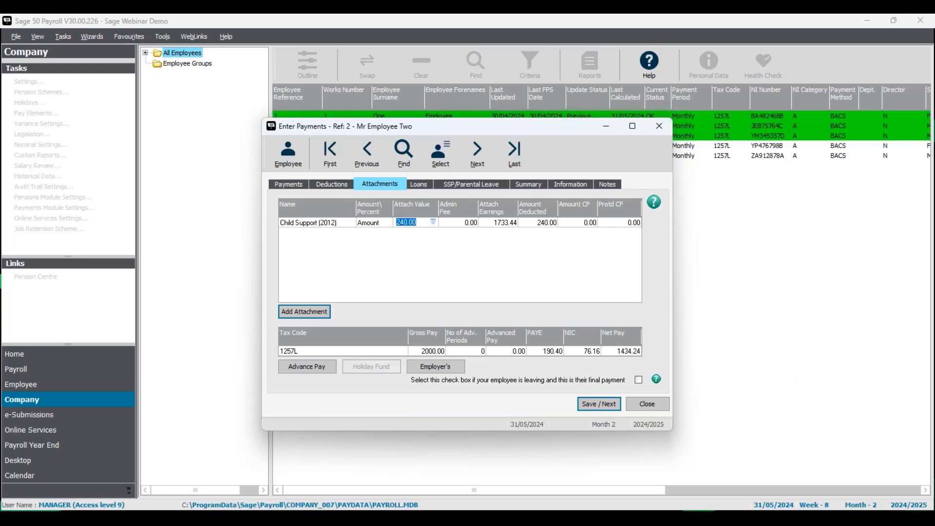
{"action": "left_click", "coordinate": [423, 223]}
Set the second employee's salary hours to 0.
{"action": "left_click", "coordinate": [283, 186]}
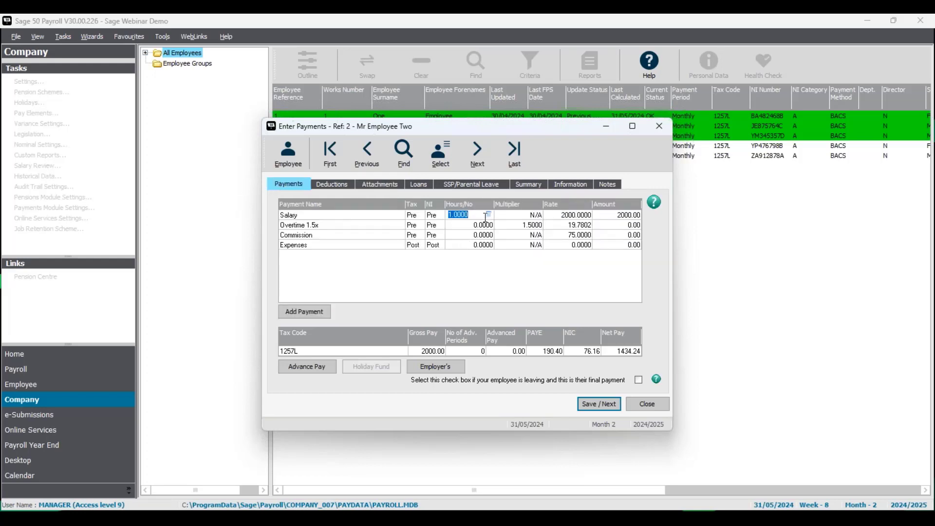
{"action": "type", "text": "0"}
{"action": "key", "text": "Tab"}
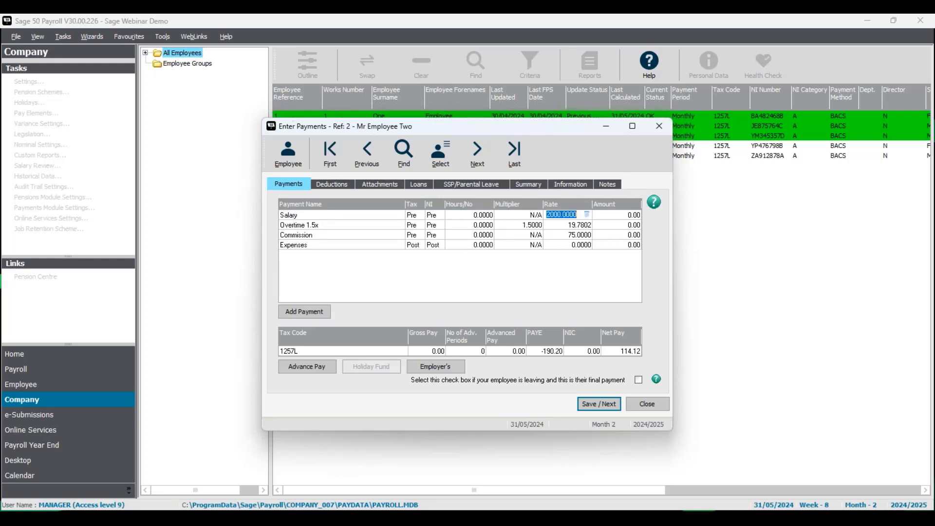
Record SSP sickness absence for 1 May to 31 May 2024 on the employee's calendar.
{"action": "left_click", "coordinate": [471, 188]}
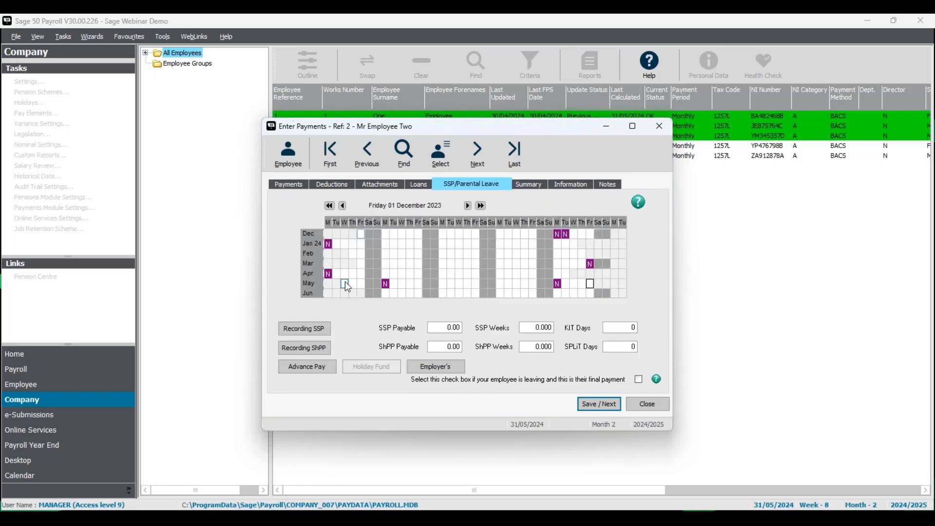
{"action": "left_click_drag", "start_coordinate": [347, 284], "coordinate": [583, 288]}
{"action": "right_click", "coordinate": [582, 287]}
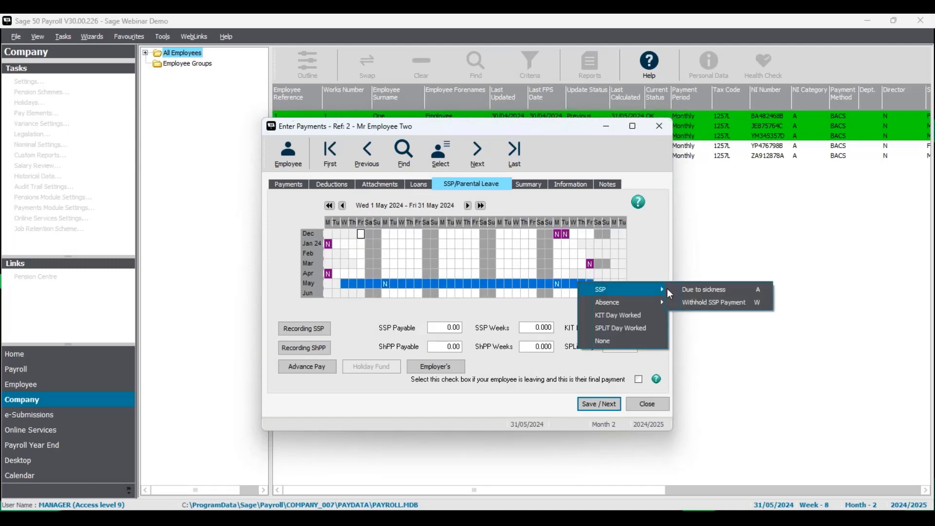
{"action": "left_click", "coordinate": [691, 291]}
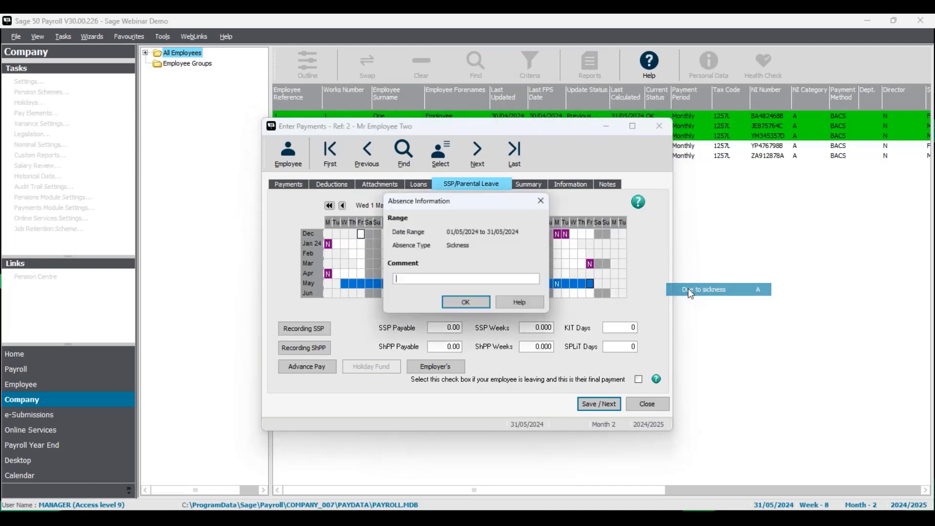
{"action": "left_click", "coordinate": [488, 307]}
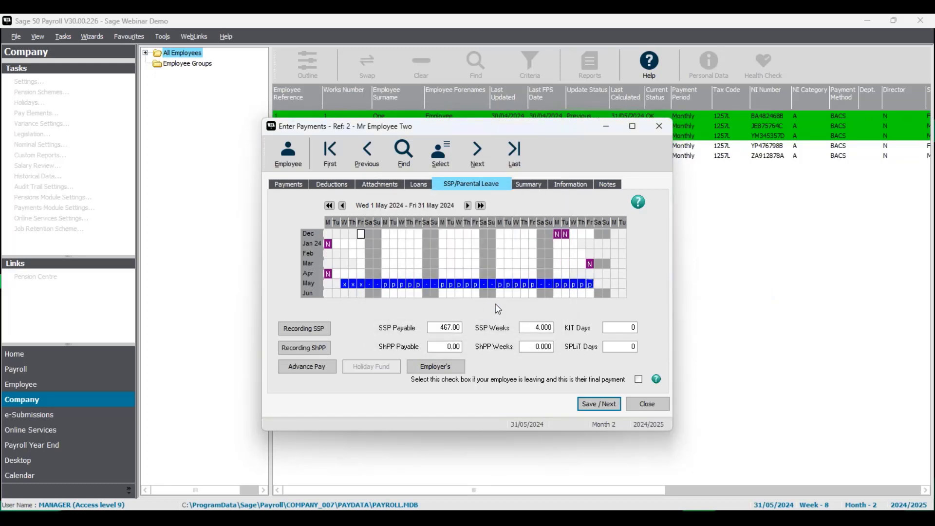
Return to the attachments and calculate 60% of the attachable earnings of 583.20 in Calculator.
{"action": "left_click", "coordinate": [392, 189]}
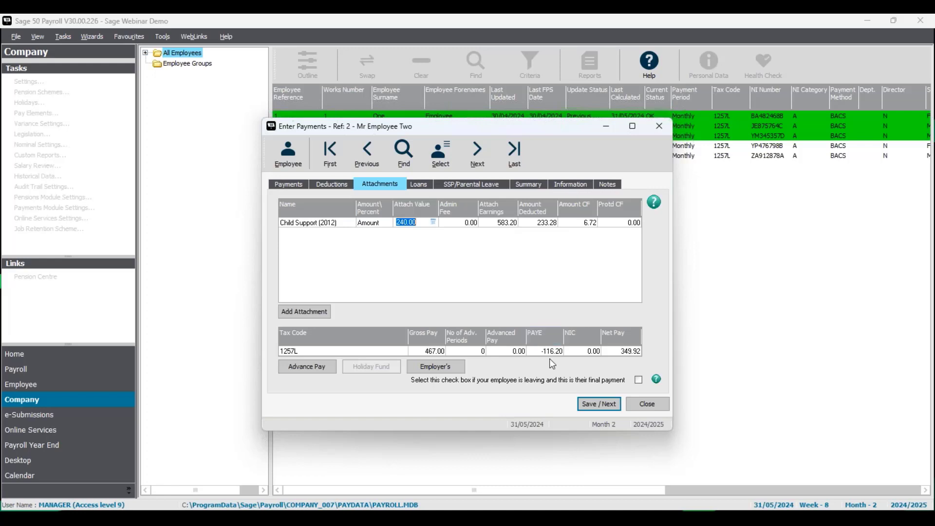
{"action": "left_click", "coordinate": [623, 516]}
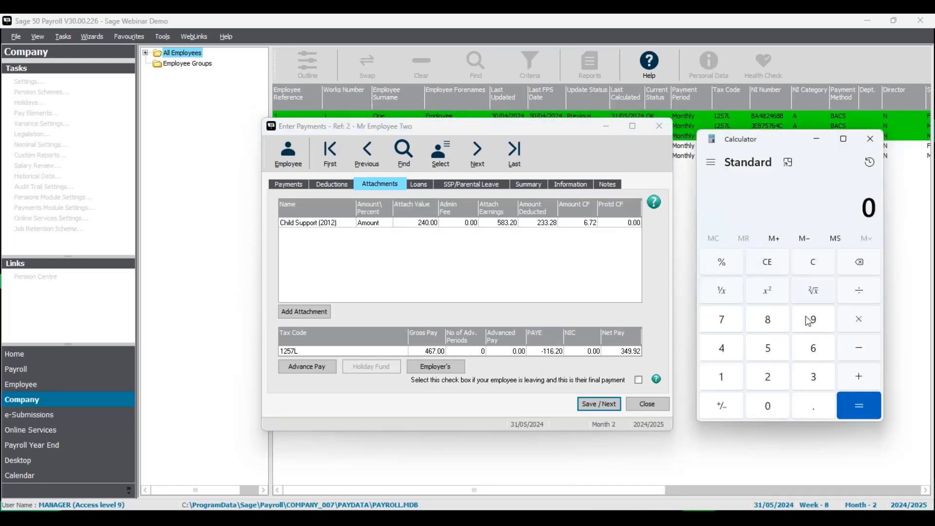
{"action": "left_click", "coordinate": [771, 350]}
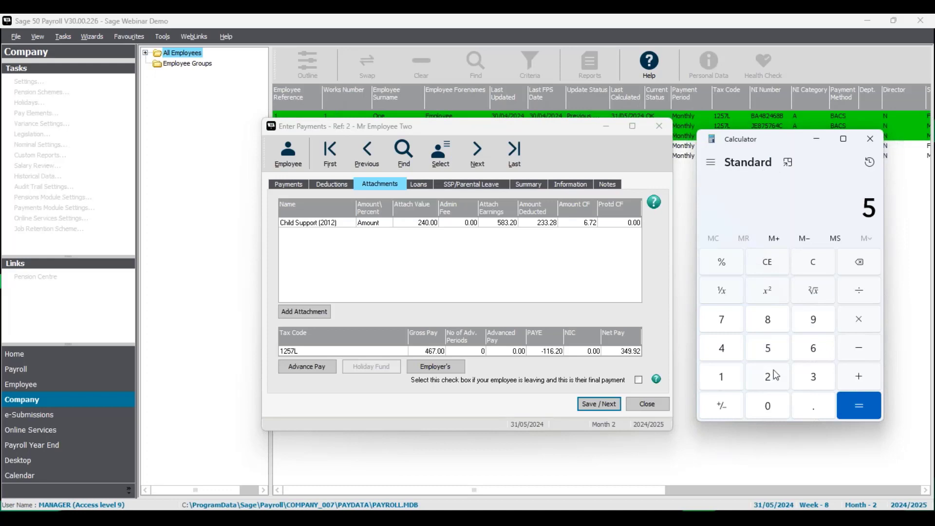
{"action": "left_click", "coordinate": [776, 322]}
{"action": "left_click", "coordinate": [817, 383]}
{"action": "left_click", "coordinate": [812, 411]}
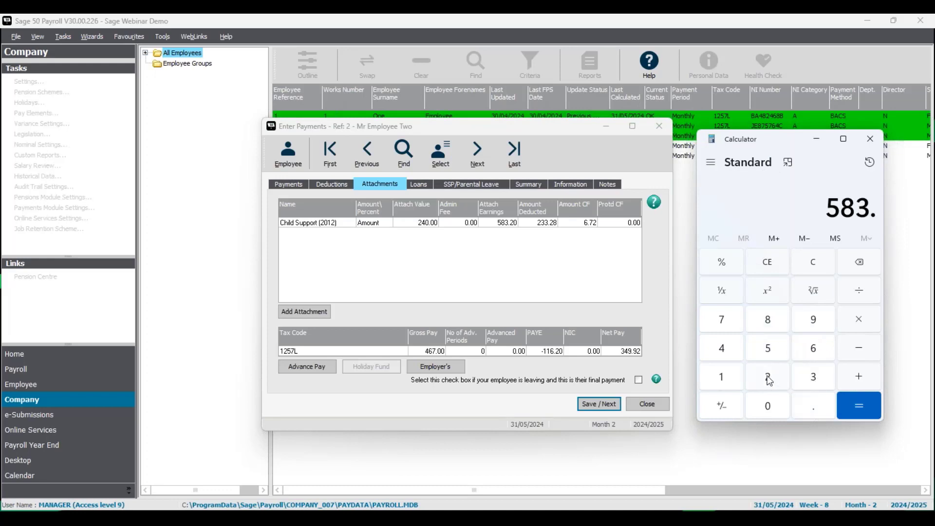
{"action": "left_click", "coordinate": [769, 381]}
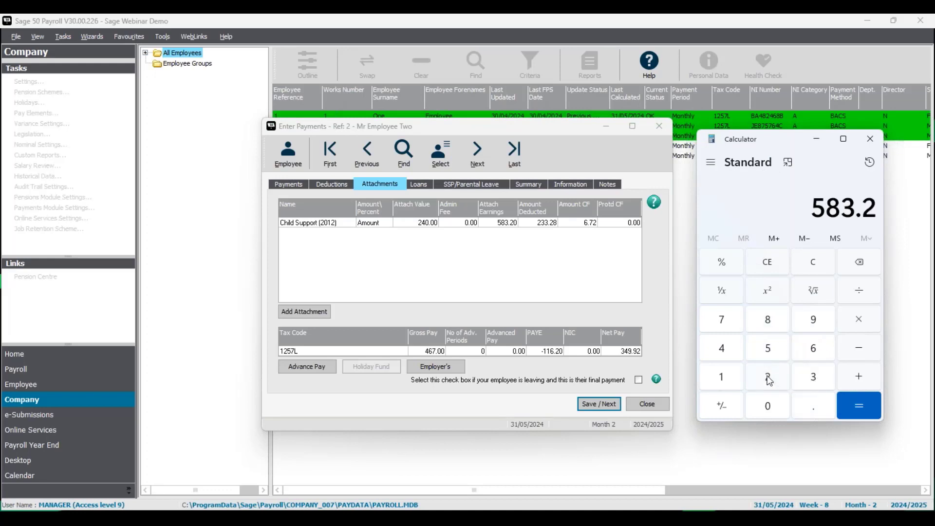
{"action": "left_click", "coordinate": [866, 320]}
{"action": "left_click", "coordinate": [817, 347]}
{"action": "left_click", "coordinate": [775, 408]}
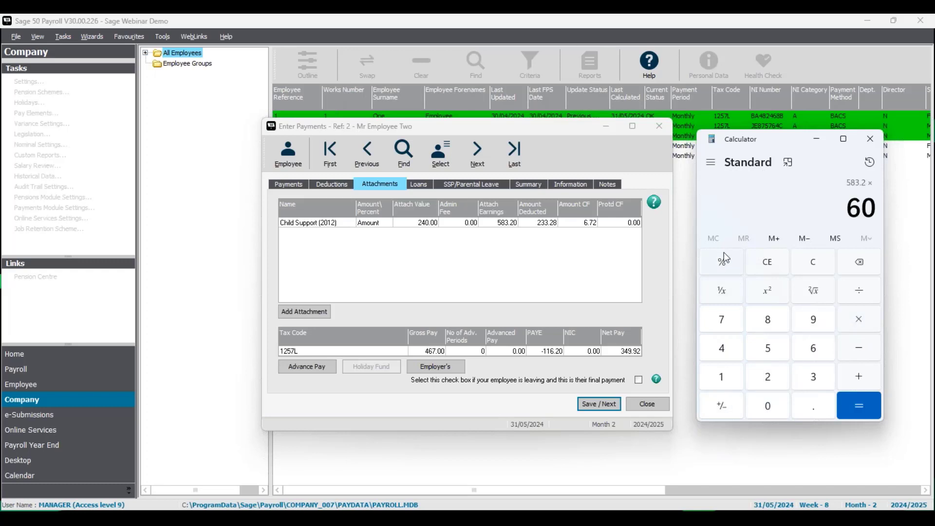
{"action": "left_click", "coordinate": [724, 258]}
{"action": "left_click", "coordinate": [860, 406]}
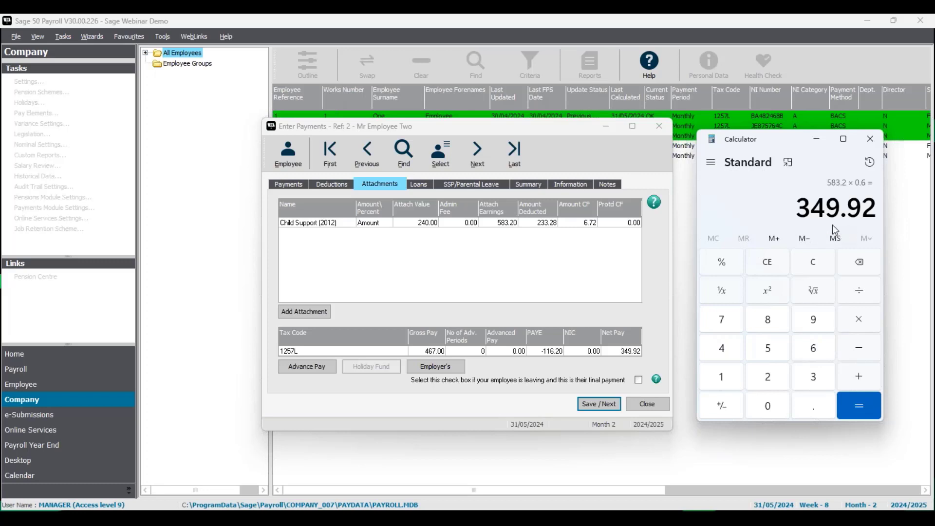
{"action": "left_click", "coordinate": [595, 237]}
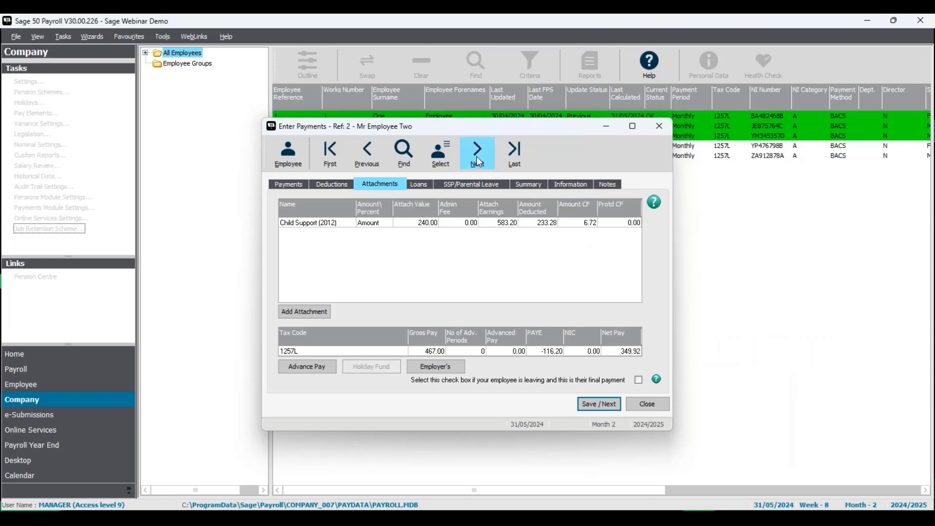
Save the second employee's payments, acknowledge the tax refund notice, and open the third employee's attachment.
{"action": "left_click", "coordinate": [588, 403]}
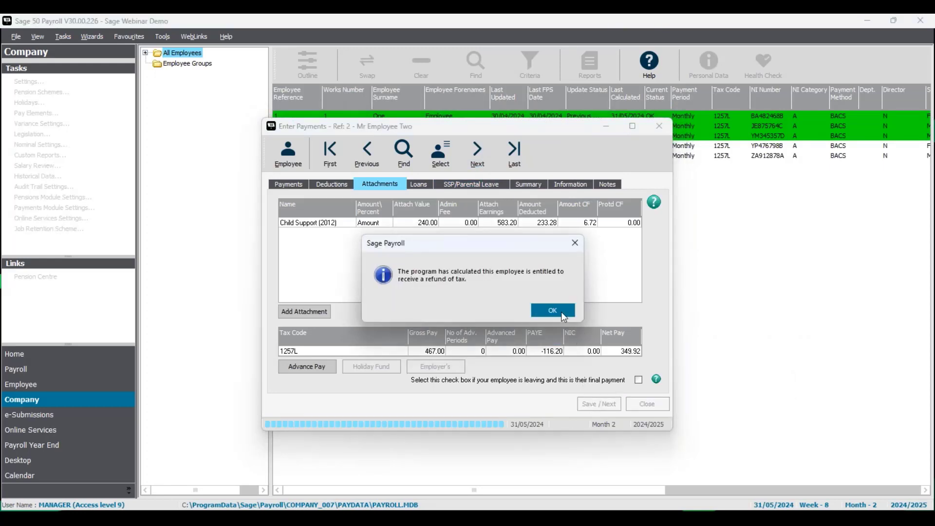
{"action": "left_click", "coordinate": [563, 313]}
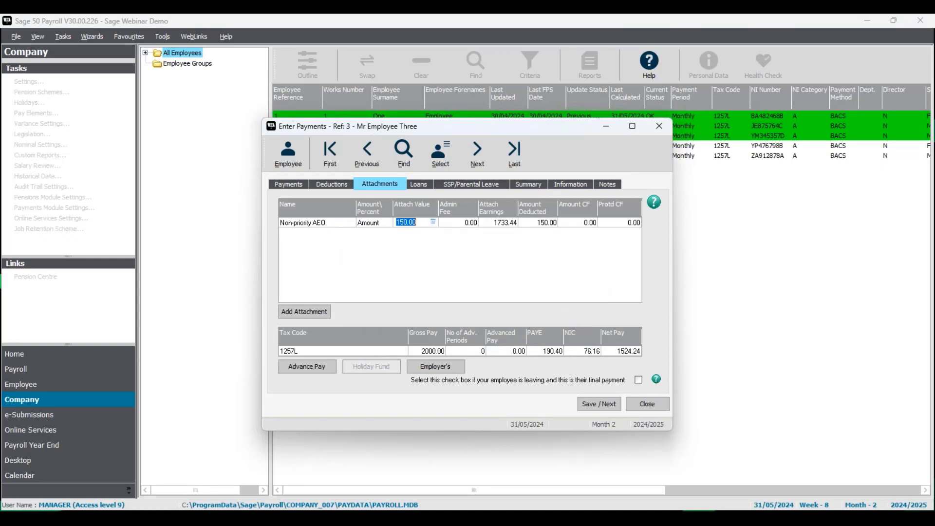
{"action": "left_click", "coordinate": [426, 224]}
Set the third employee's salary rate to 1000.
{"action": "left_click", "coordinate": [293, 189]}
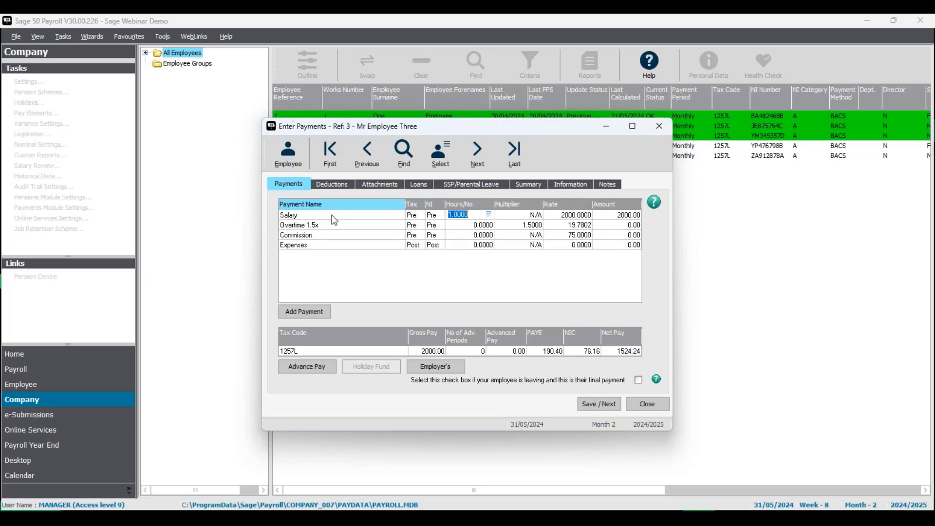
{"action": "left_click", "coordinate": [547, 219]}
{"action": "type", "text": "1000"}
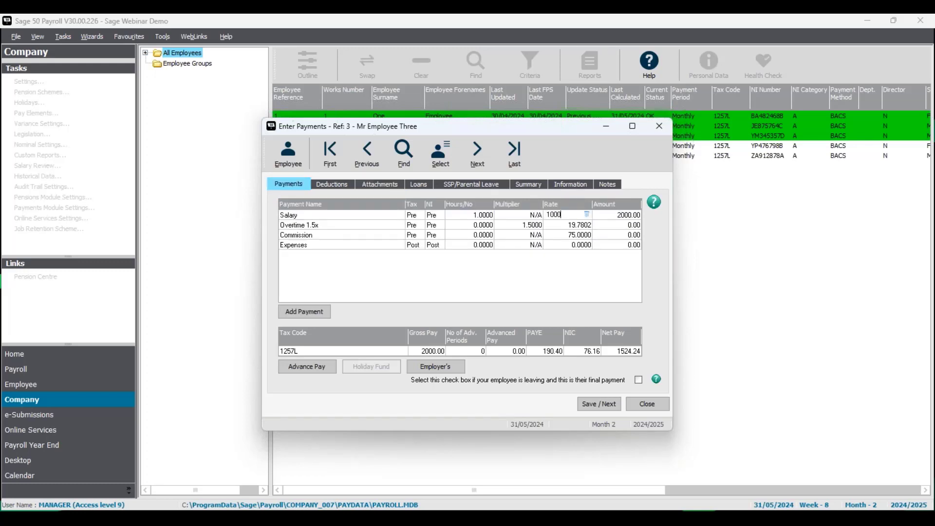
{"action": "key", "text": "Tab"}
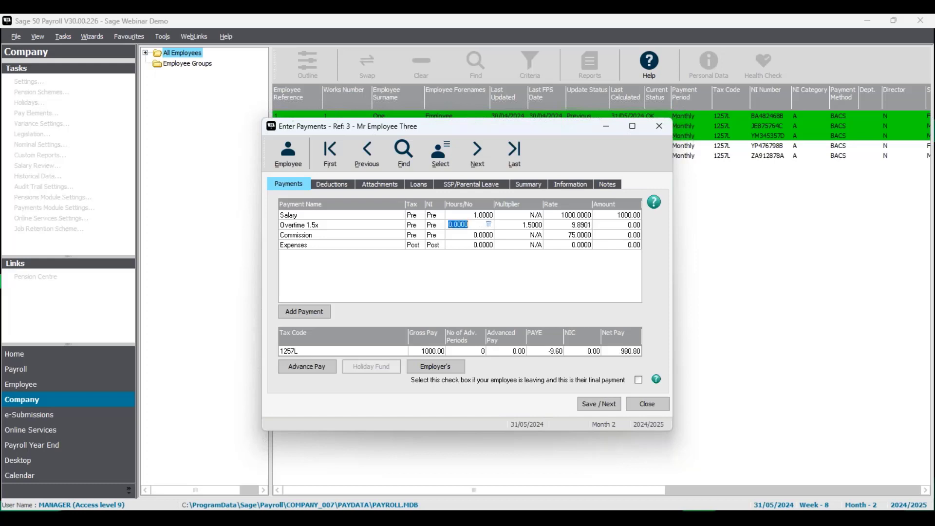
Check the third employee's non-priority AEO attachment, then save the payments and close the Enter Payments window.
{"action": "left_click", "coordinate": [383, 187]}
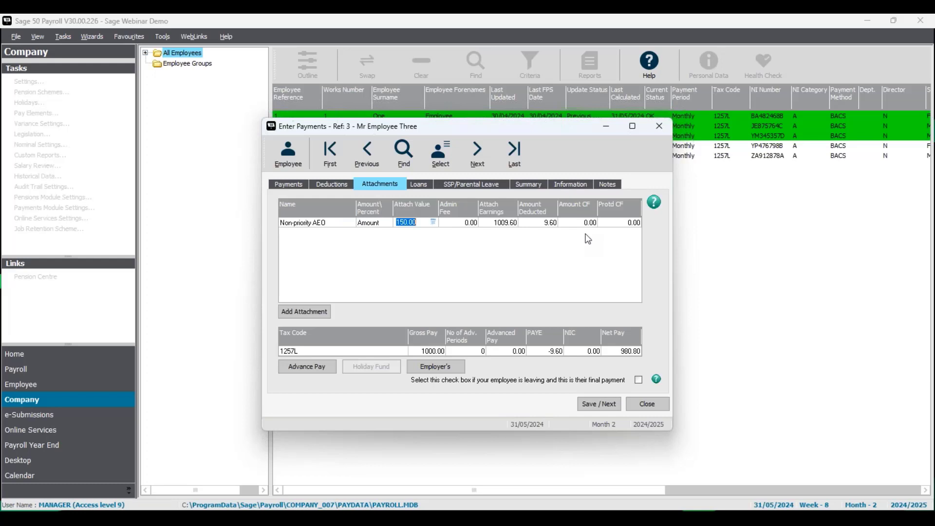
{"action": "left_click", "coordinate": [599, 407]}
{"action": "left_click", "coordinate": [564, 312]}
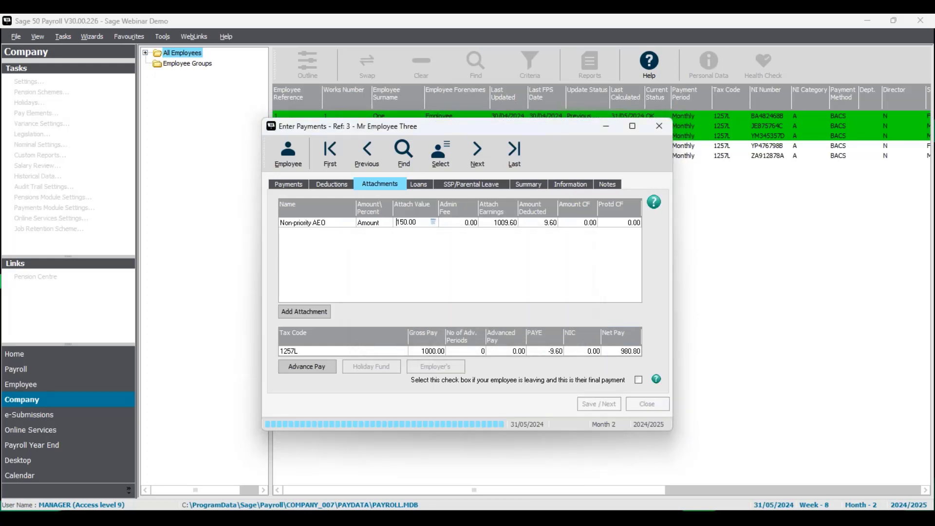
{"action": "left_click", "coordinate": [658, 128]}
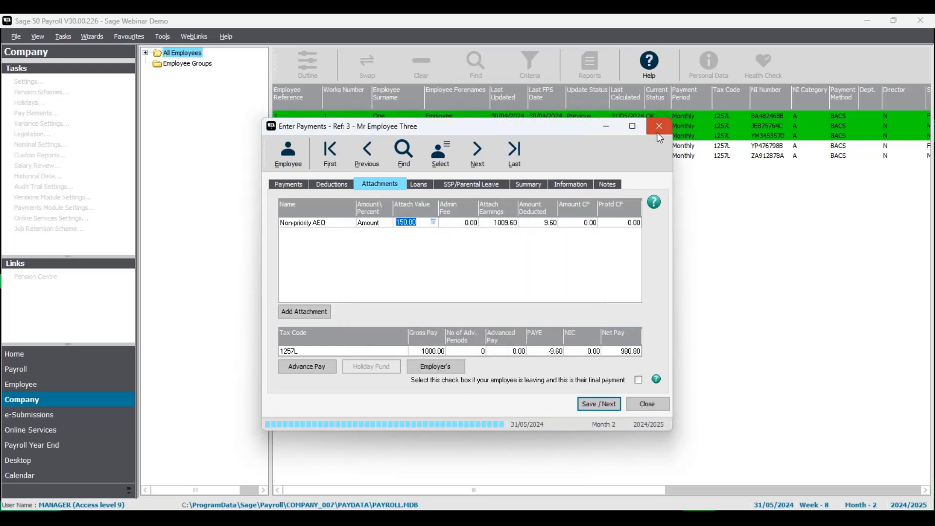
{"action": "left_click", "coordinate": [553, 316]}
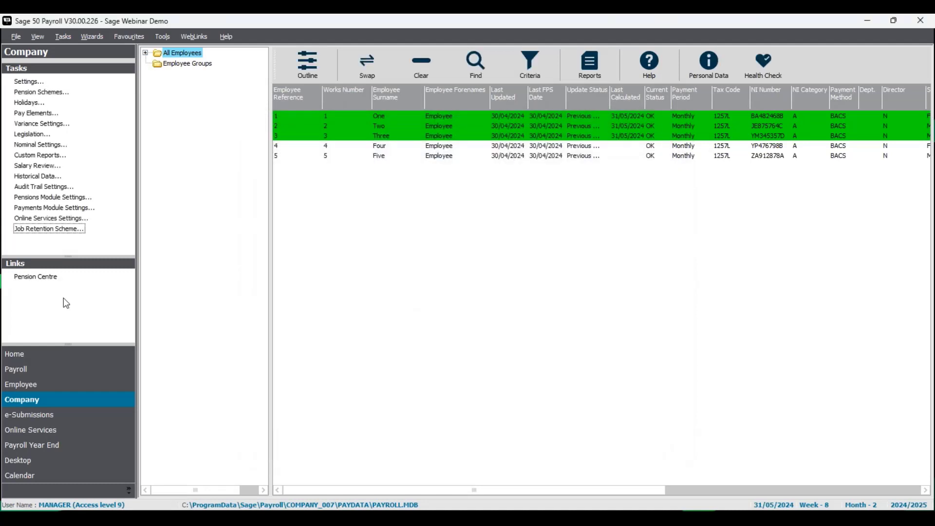
Open the pre-update reports and preview the Laser (2 per A4 sheet) payslips, including employees receiving them online.
{"action": "left_click", "coordinate": [74, 376]}
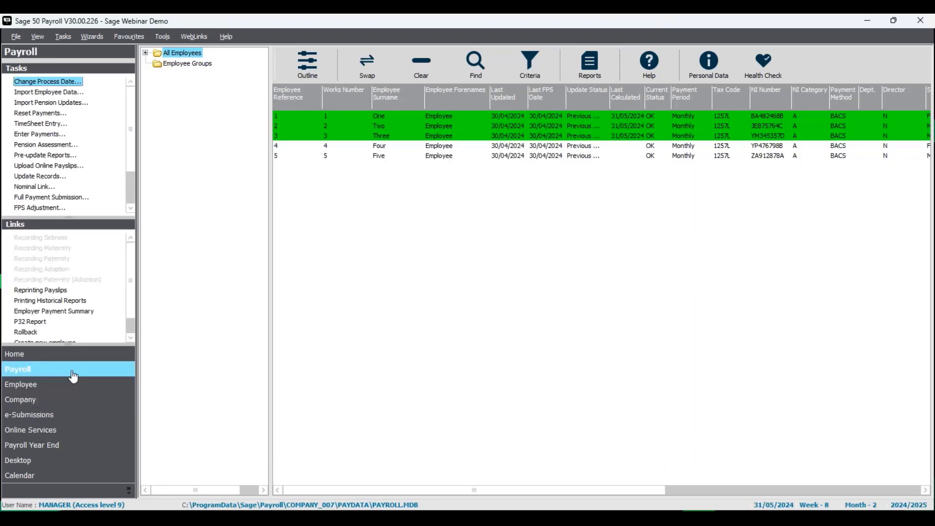
{"action": "left_click", "coordinate": [57, 156]}
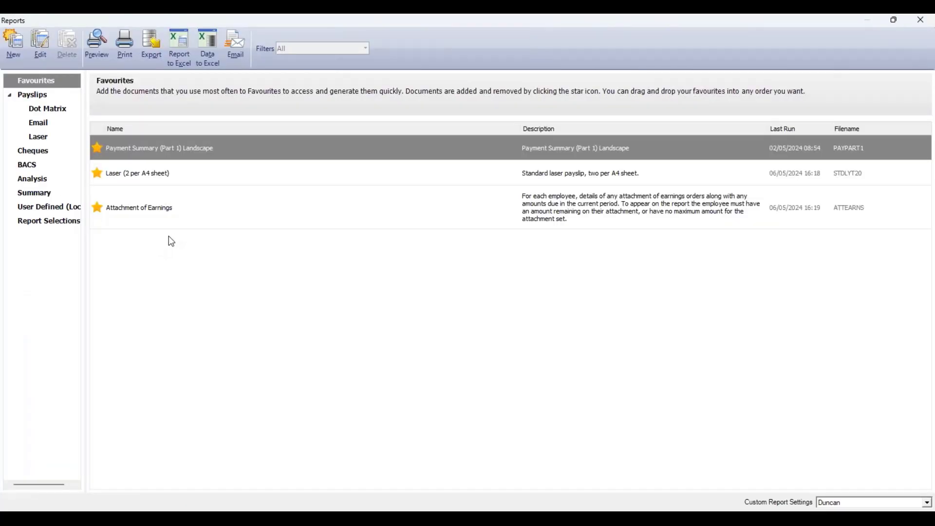
{"action": "left_click", "coordinate": [176, 182]}
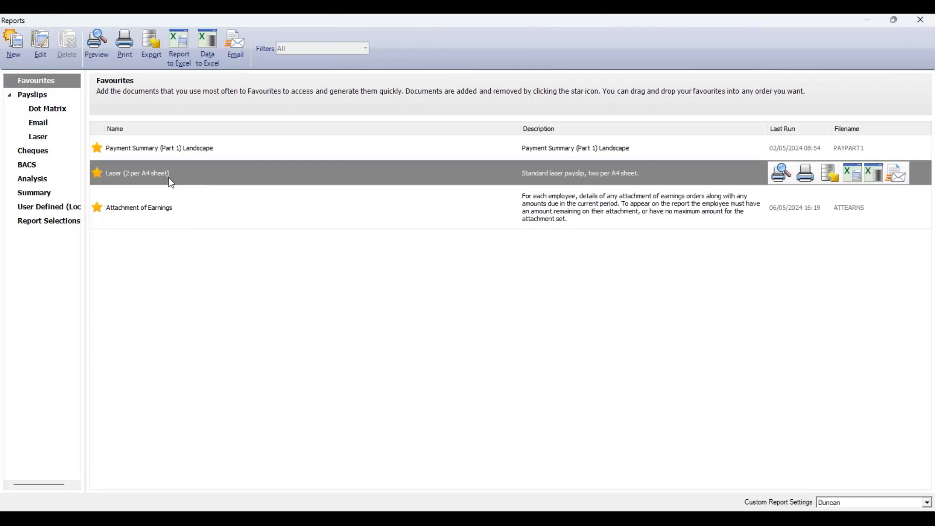
{"action": "left_click", "coordinate": [47, 139]}
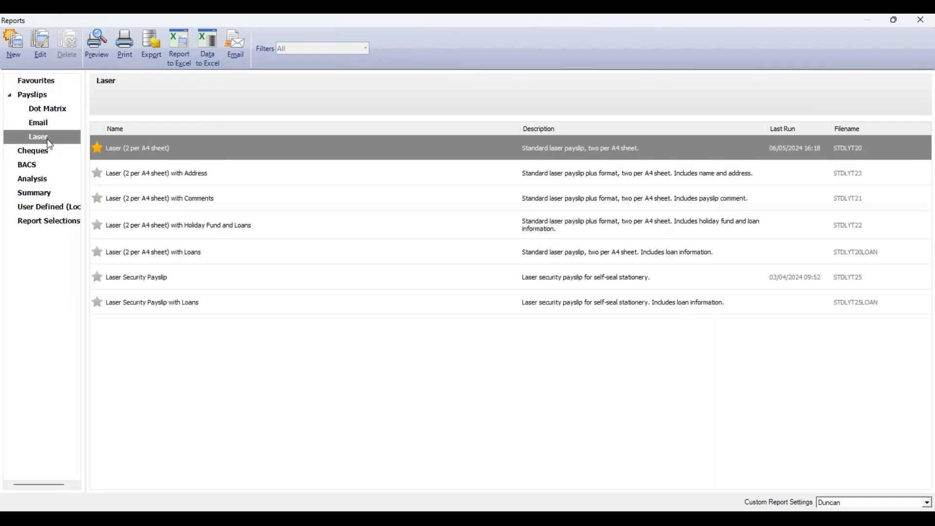
{"action": "mouse_move", "coordinate": [167, 149]}
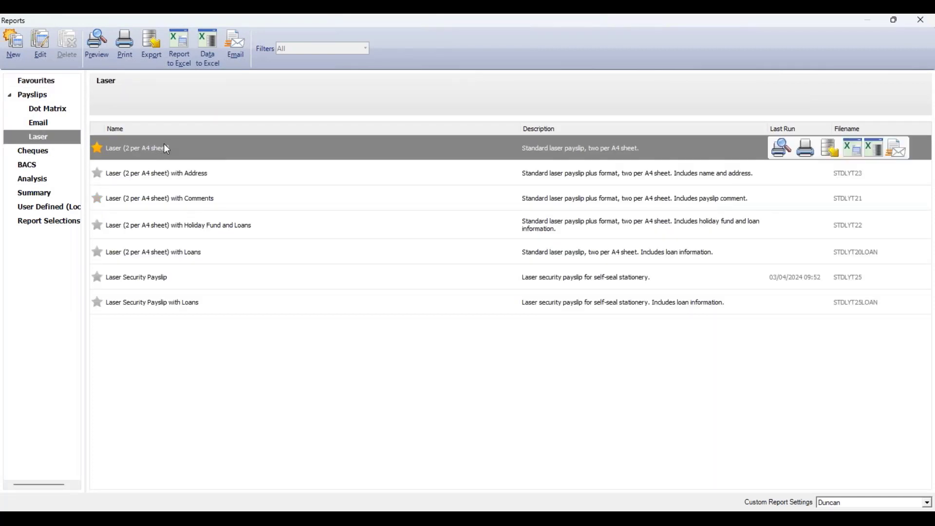
{"action": "left_click", "coordinate": [781, 148]}
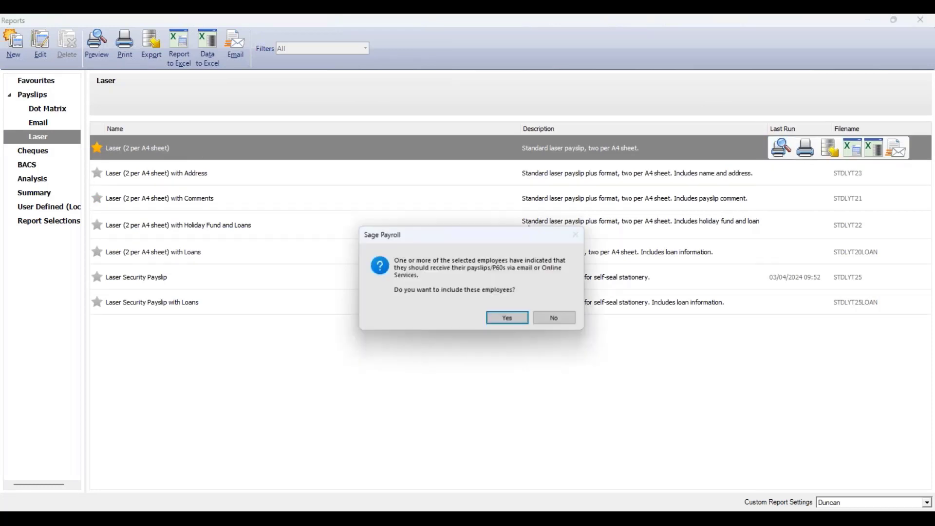
{"action": "left_click", "coordinate": [509, 319]}
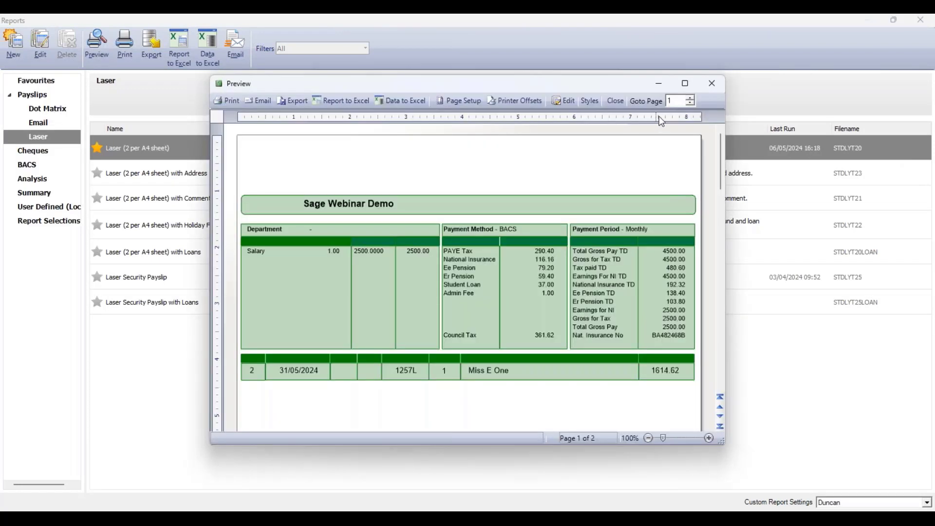
Review each employee's payslip deductions in the preview, then close it.
{"action": "left_click", "coordinate": [687, 84]}
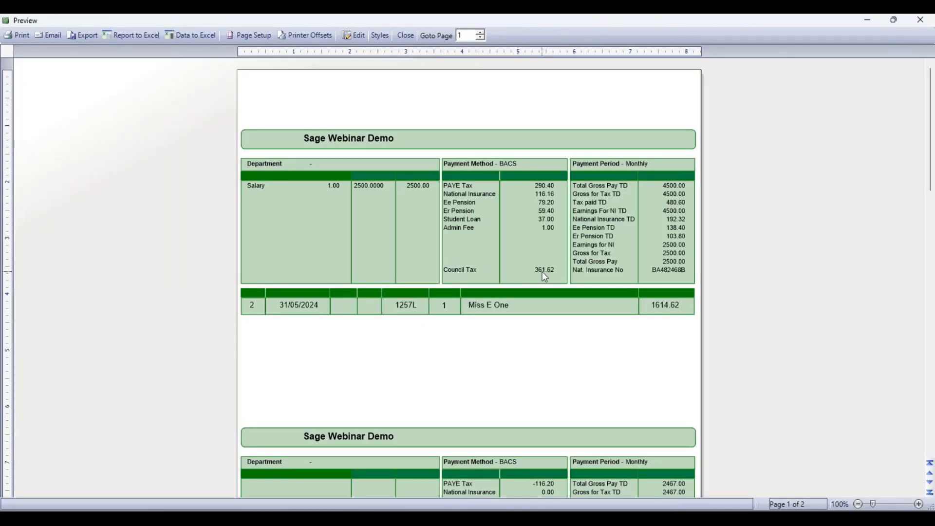
{"action": "scroll", "coordinate": [544, 277], "scroll_direction": "down", "scroll_amount": 3}
{"action": "scroll", "coordinate": [543, 276], "scroll_direction": "down", "scroll_amount": 6}
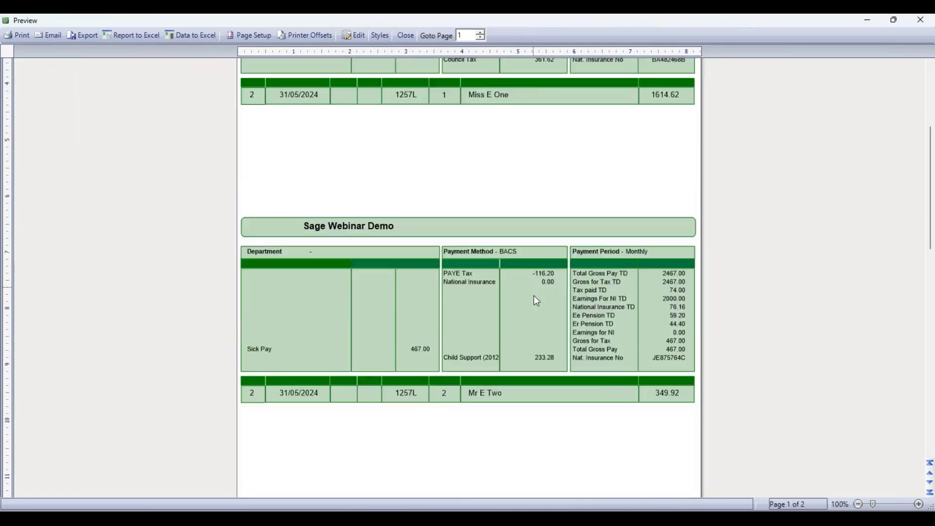
{"action": "scroll", "coordinate": [535, 297], "scroll_direction": "down", "scroll_amount": 3}
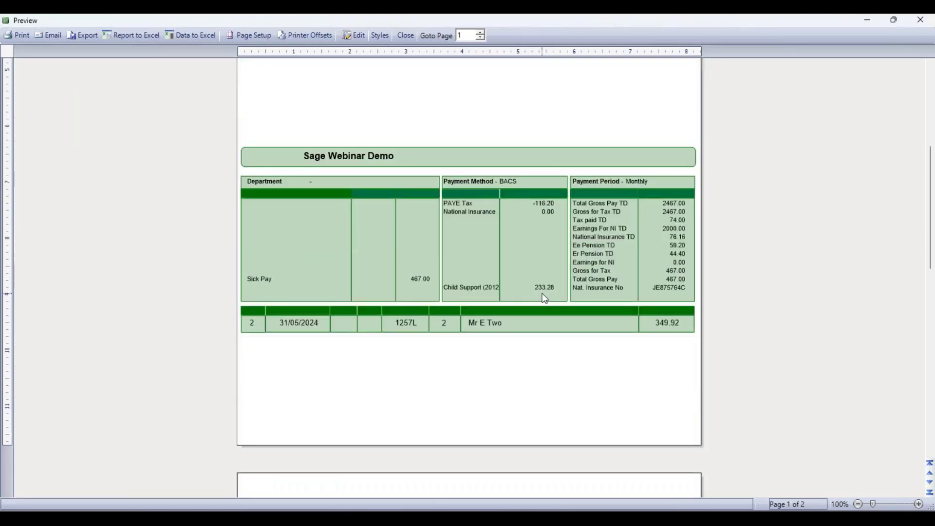
{"action": "scroll", "coordinate": [542, 294], "scroll_direction": "down", "scroll_amount": 16}
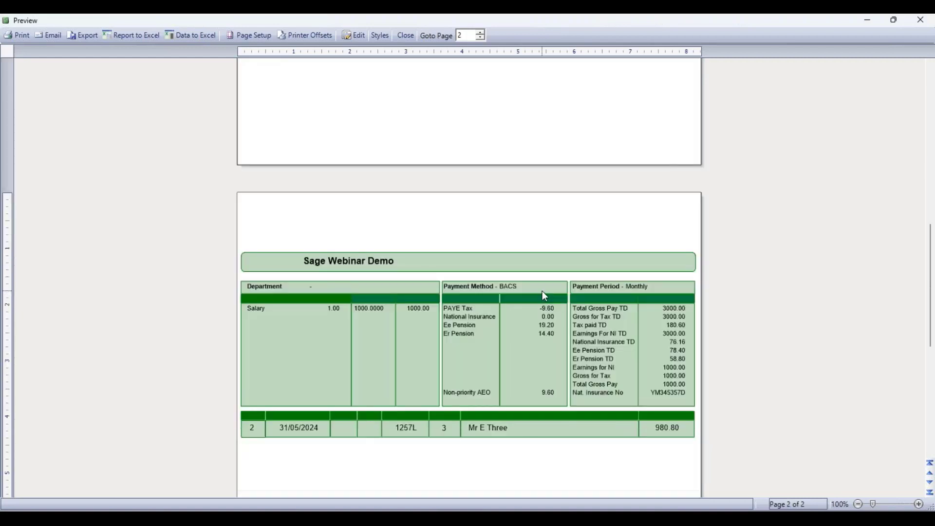
{"action": "scroll", "coordinate": [539, 292], "scroll_direction": "down", "scroll_amount": 3}
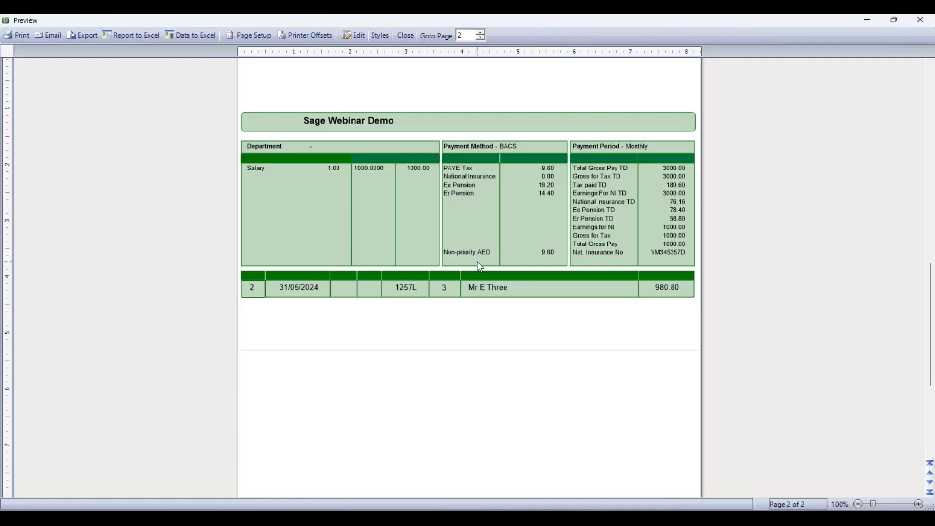
{"action": "left_click", "coordinate": [921, 20]}
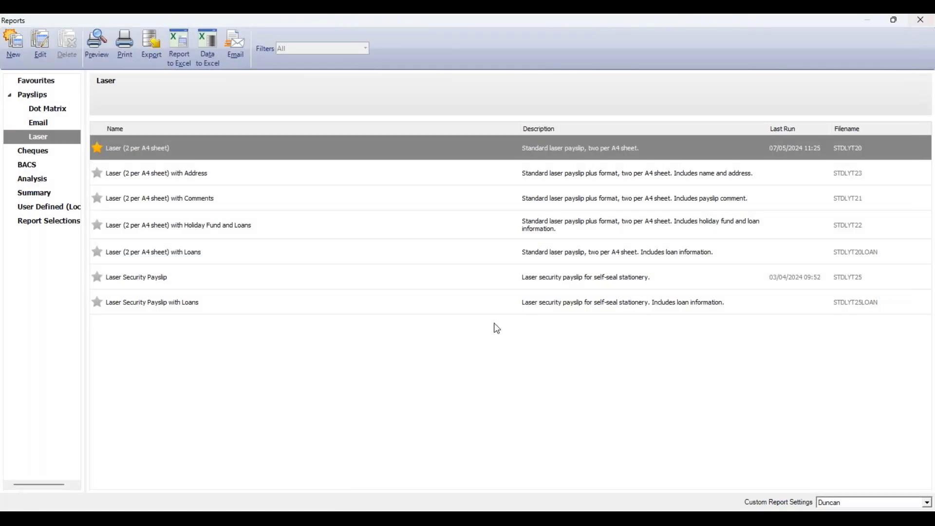
Preview the Attachment of Earnings report from the Summary reports.
{"action": "left_click", "coordinate": [49, 82]}
{"action": "left_click", "coordinate": [135, 225]}
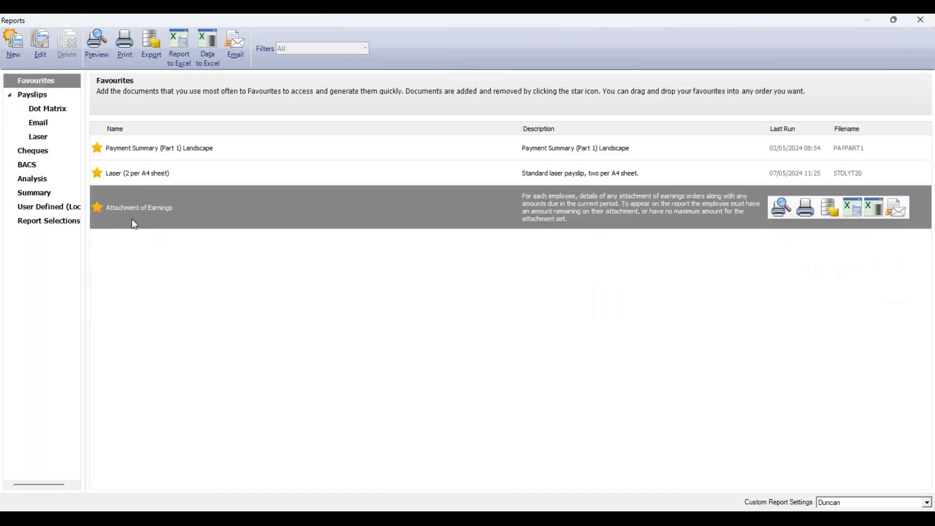
{"action": "left_click", "coordinate": [62, 199]}
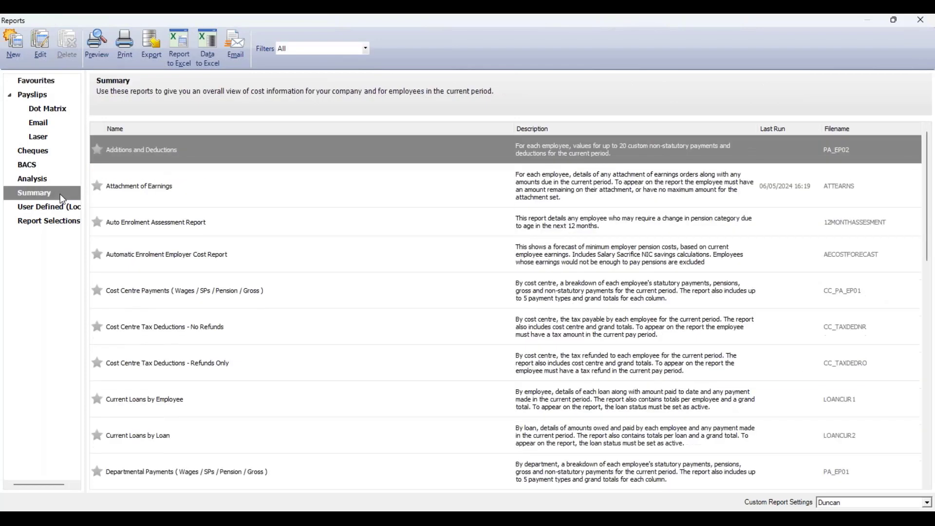
{"action": "left_click", "coordinate": [156, 194]}
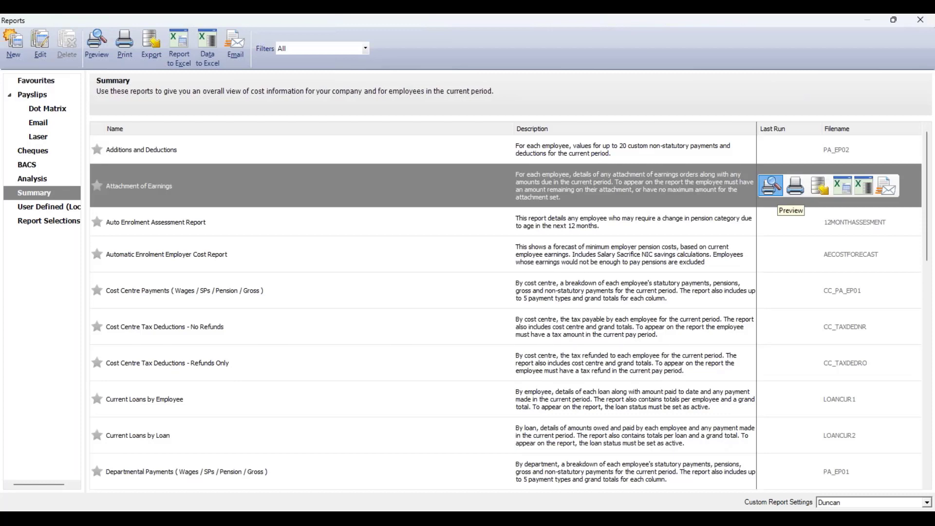
{"action": "left_click", "coordinate": [770, 185]}
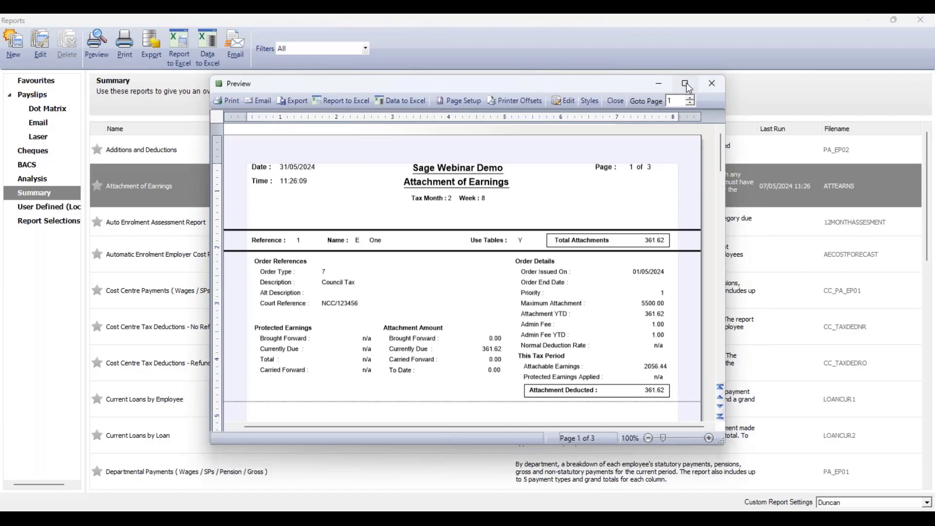
Examine each employee's attachment details in the Attachment of Earnings report, then close the preview and reports window.
{"action": "left_click", "coordinate": [685, 83]}
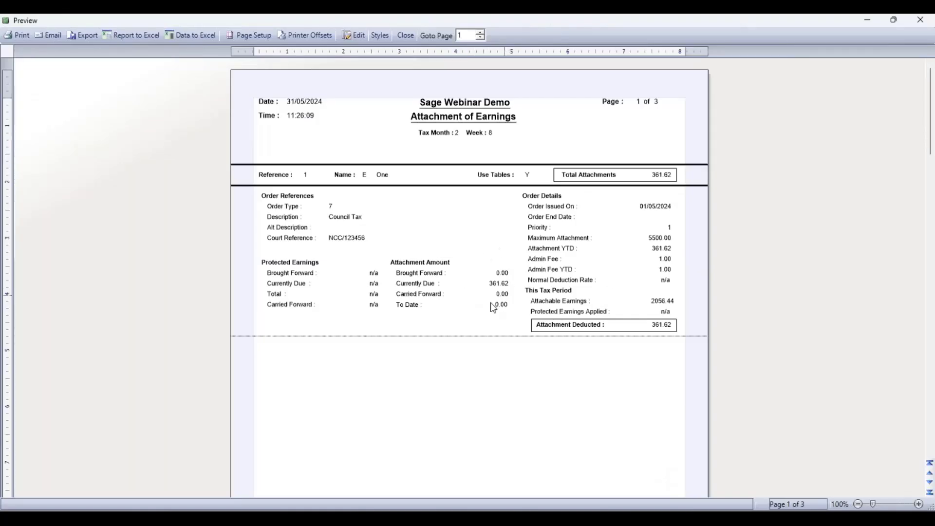
{"action": "scroll", "coordinate": [487, 272], "scroll_direction": "down", "scroll_amount": 6}
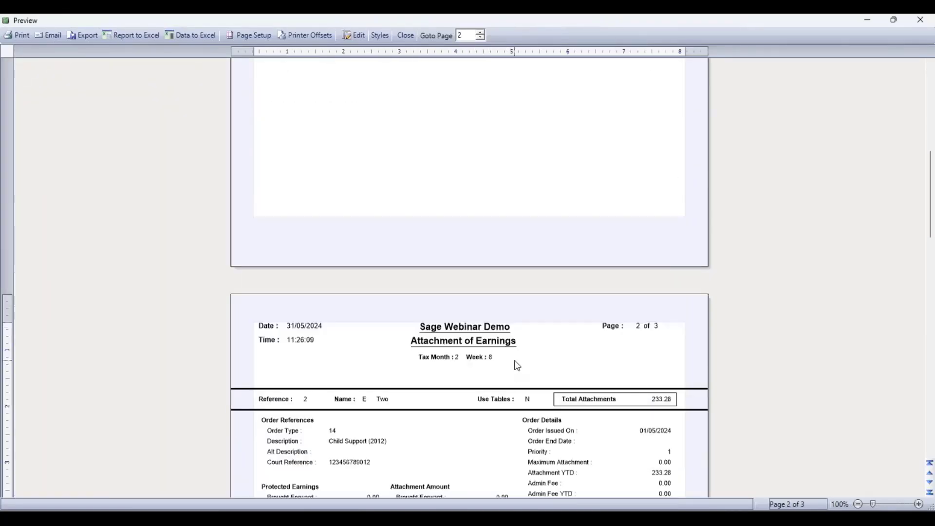
{"action": "scroll", "coordinate": [519, 356], "scroll_direction": "up", "scroll_amount": 1}
{"action": "scroll", "coordinate": [499, 263], "scroll_direction": "up", "scroll_amount": 6}
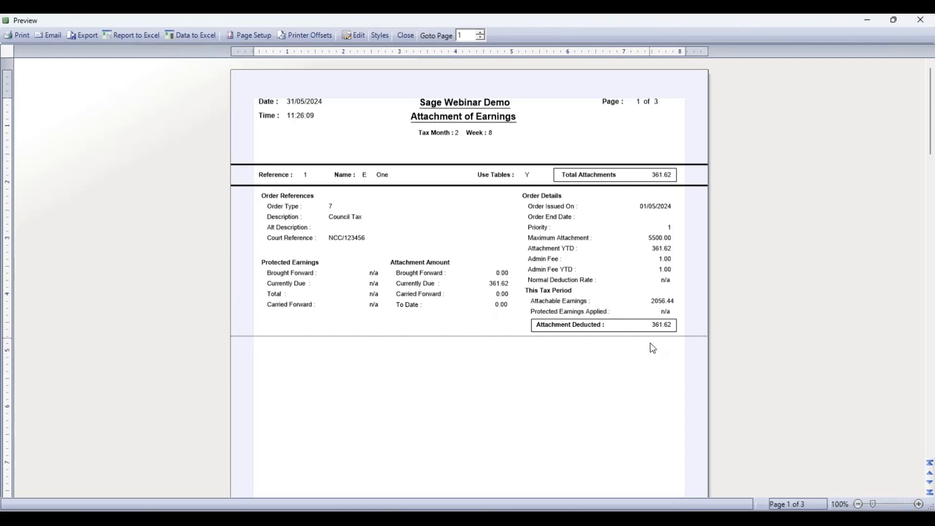
{"action": "scroll", "coordinate": [640, 351], "scroll_direction": "down", "scroll_amount": 6}
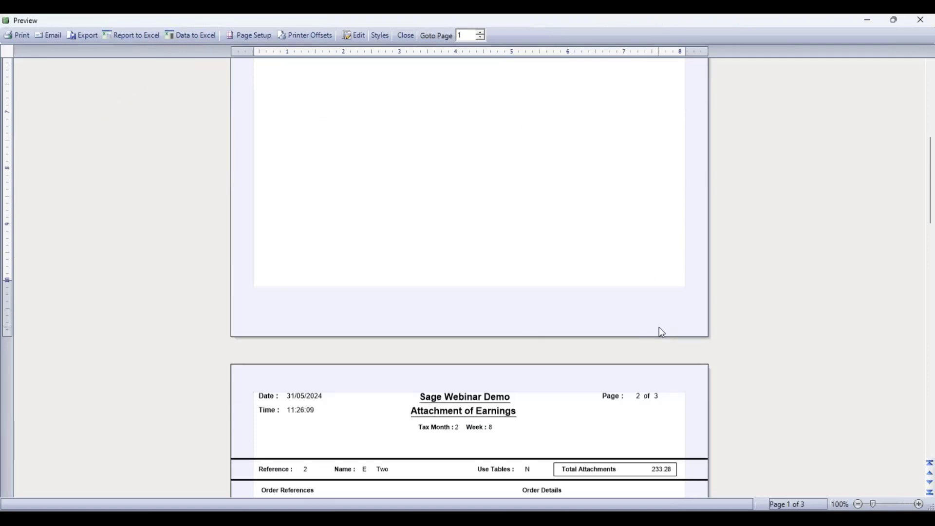
{"action": "scroll", "coordinate": [659, 327], "scroll_direction": "down", "scroll_amount": 9}
{"action": "scroll", "coordinate": [495, 360], "scroll_direction": "down", "scroll_amount": 6}
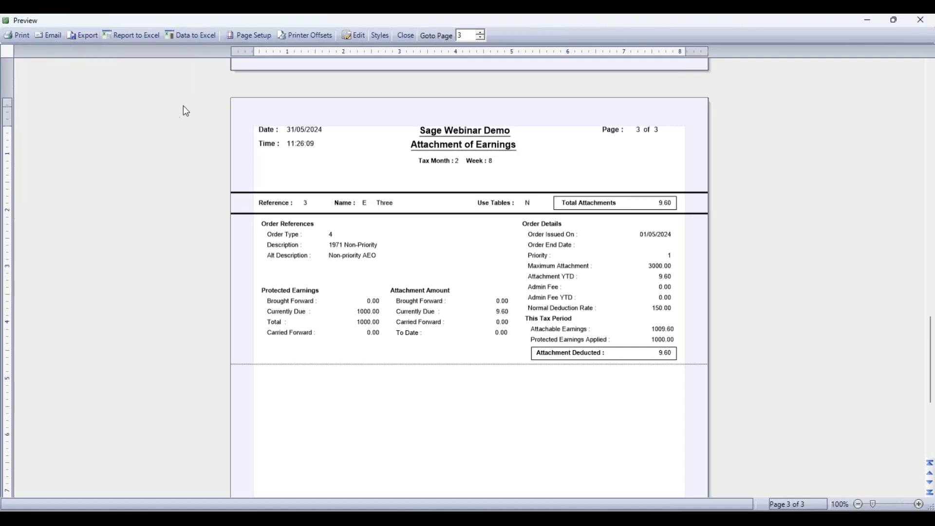
{"action": "left_click", "coordinate": [921, 20]}
{"action": "left_click", "coordinate": [920, 19]}
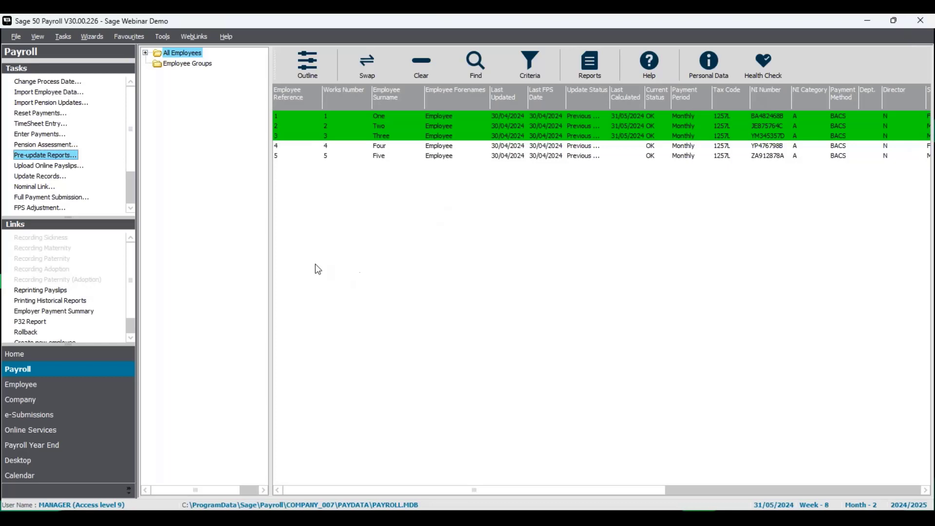
Start Update Records, confirm continuing, and advance the Backup Wizard past the file selection page.
{"action": "left_click", "coordinate": [51, 176]}
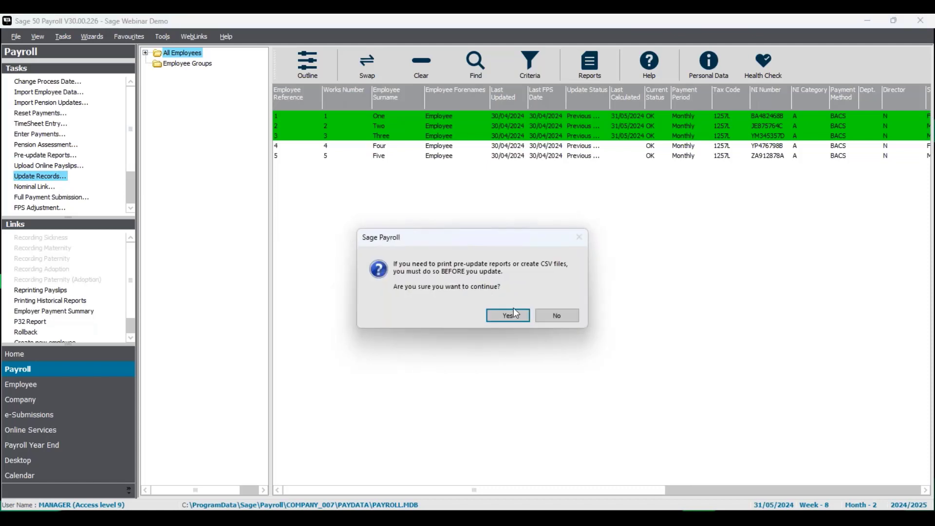
{"action": "left_click", "coordinate": [516, 313]}
{"action": "left_click", "coordinate": [569, 351]}
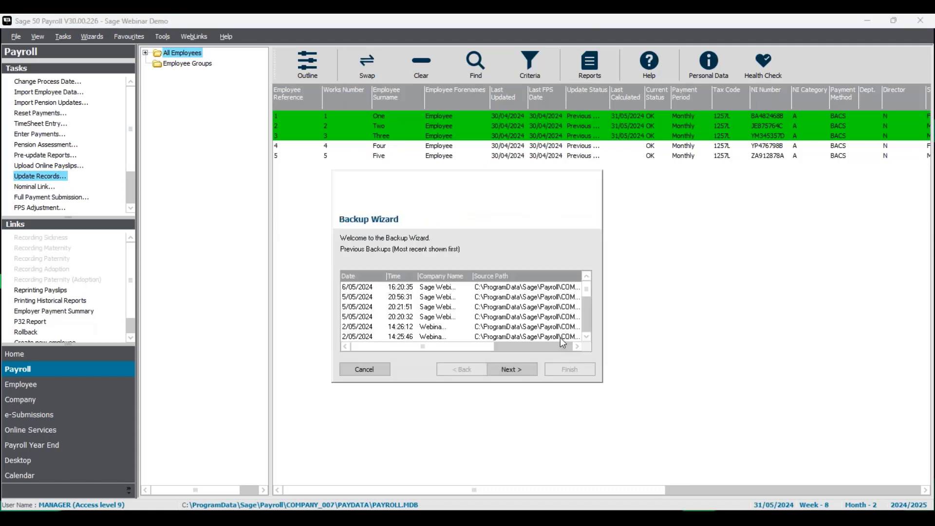
{"action": "left_click", "coordinate": [508, 370]}
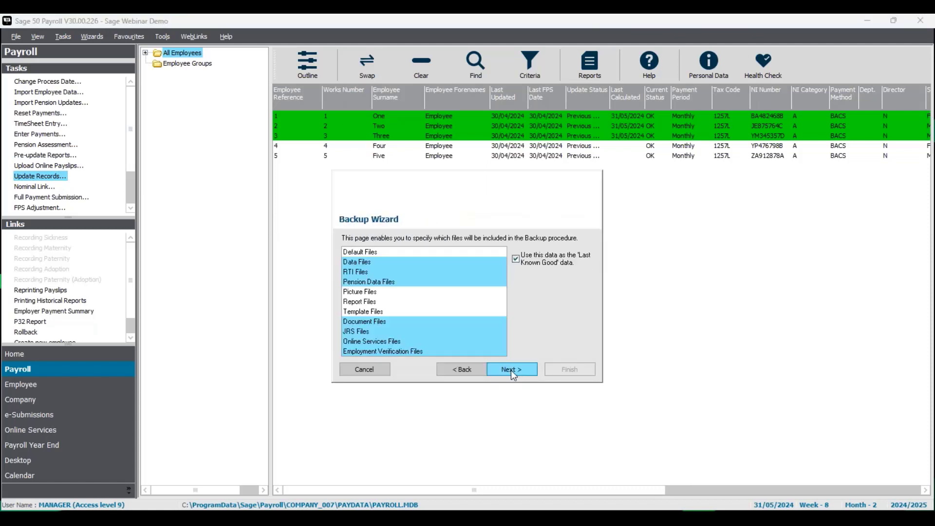
{"action": "left_click", "coordinate": [512, 370]}
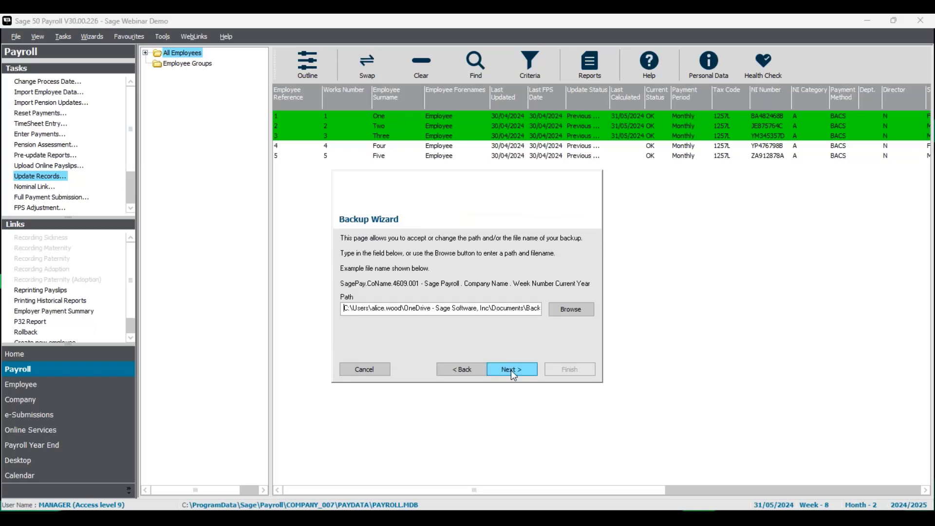
Browse for the backup location and save the backup as "month 1 preupdate" in the Backups folder.
{"action": "left_click", "coordinate": [571, 311]}
{"action": "type", "text": "o"}
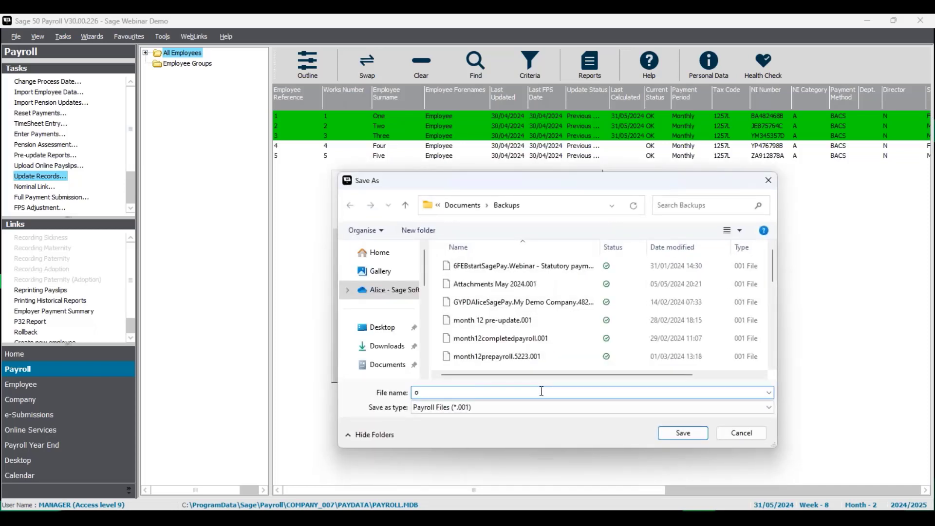
{"action": "key", "text": "BackSpace"}
{"action": "type", "text": "month 1 preupda"}
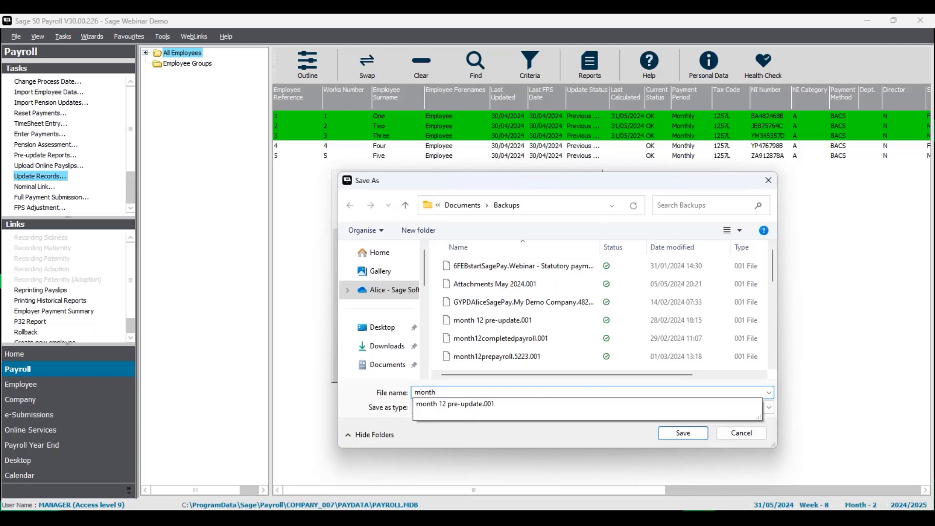
{"action": "type", "text": "te"}
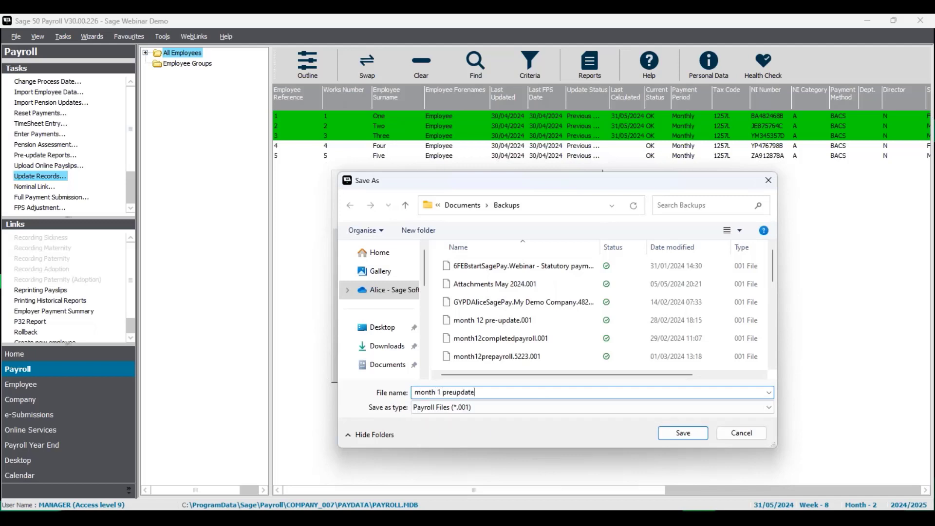
{"action": "left_click", "coordinate": [683, 433]}
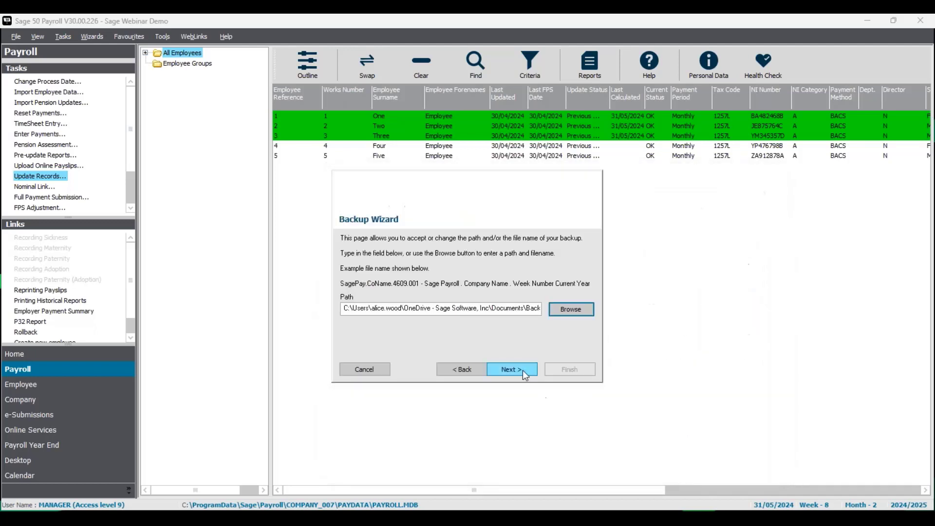
Run the backup to the chosen location and finish the Backup Wizard.
{"action": "left_click", "coordinate": [522, 370]}
{"action": "left_click", "coordinate": [571, 368]}
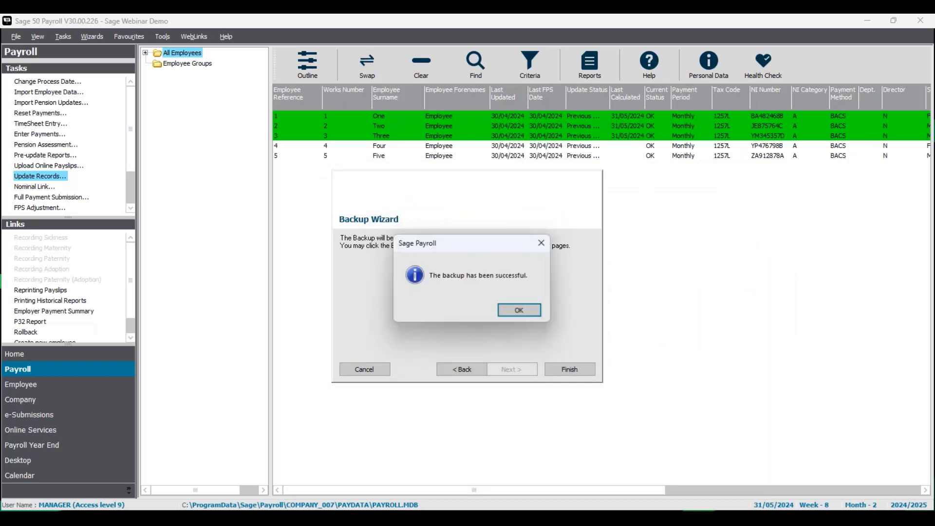
{"action": "left_click", "coordinate": [525, 308]}
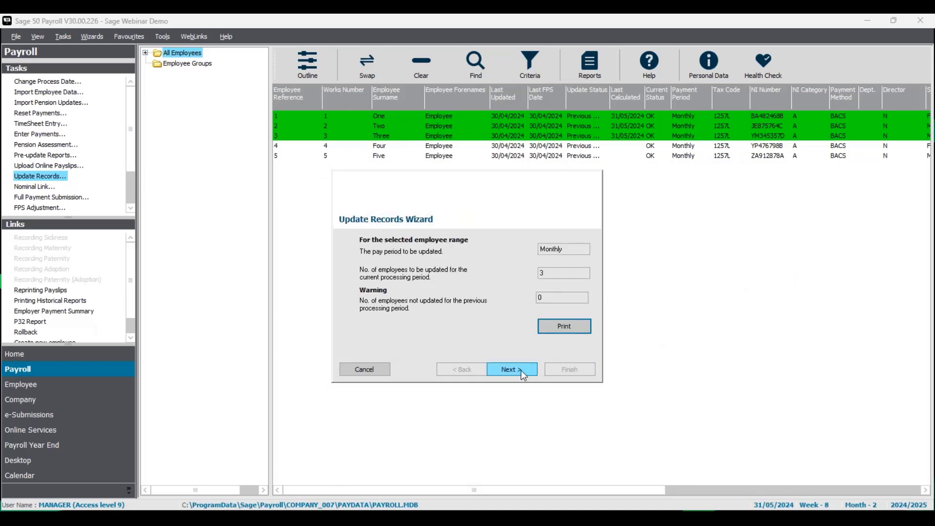
Complete the Update Records Wizard for the three selected monthly employees.
{"action": "left_click", "coordinate": [522, 372]}
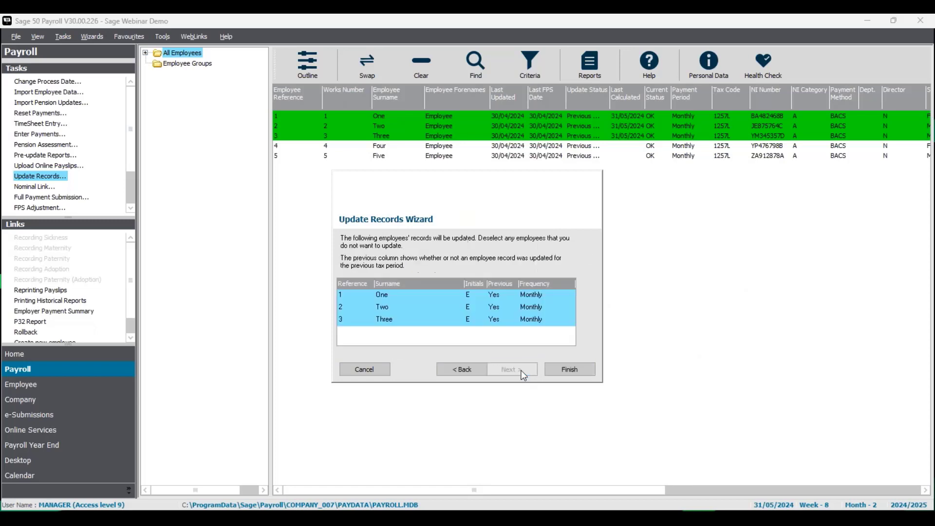
{"action": "left_click", "coordinate": [575, 372]}
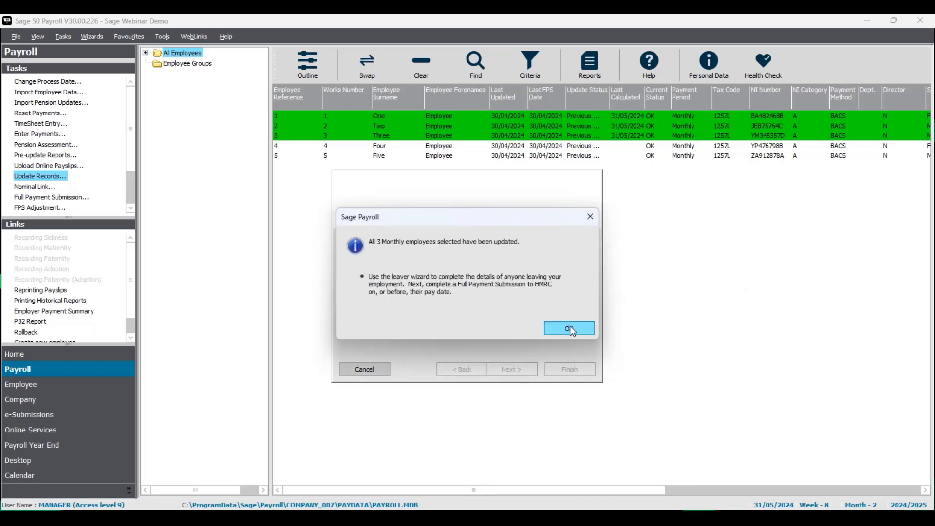
{"action": "left_click", "coordinate": [570, 329]}
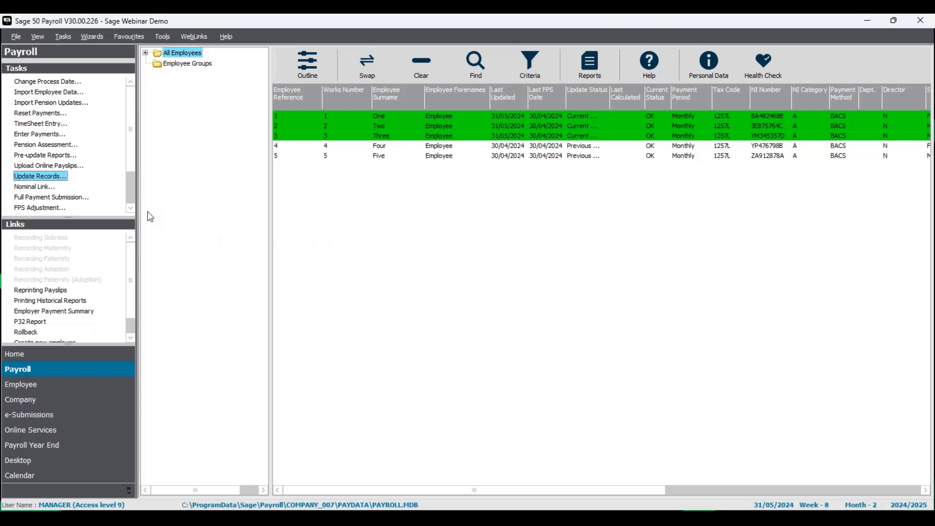
Change the process date to 30/06/2024.
{"action": "left_click", "coordinate": [62, 82]}
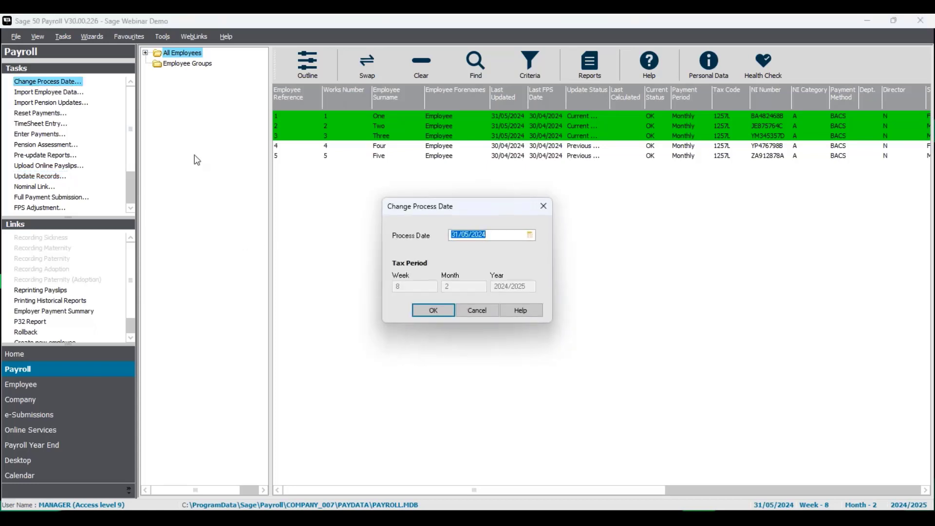
{"action": "left_click", "coordinate": [533, 236]}
{"action": "left_click", "coordinate": [540, 247]}
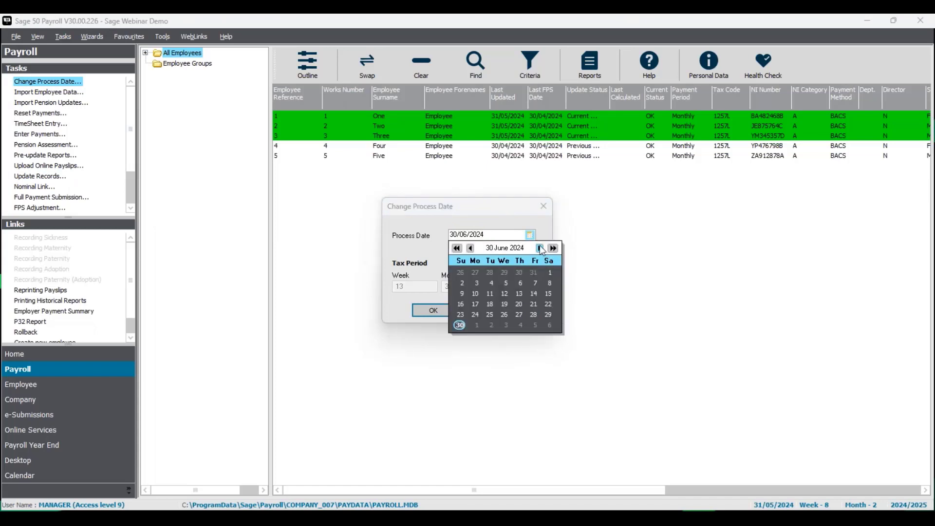
{"action": "left_click", "coordinate": [431, 245]}
{"action": "left_click", "coordinate": [445, 314]}
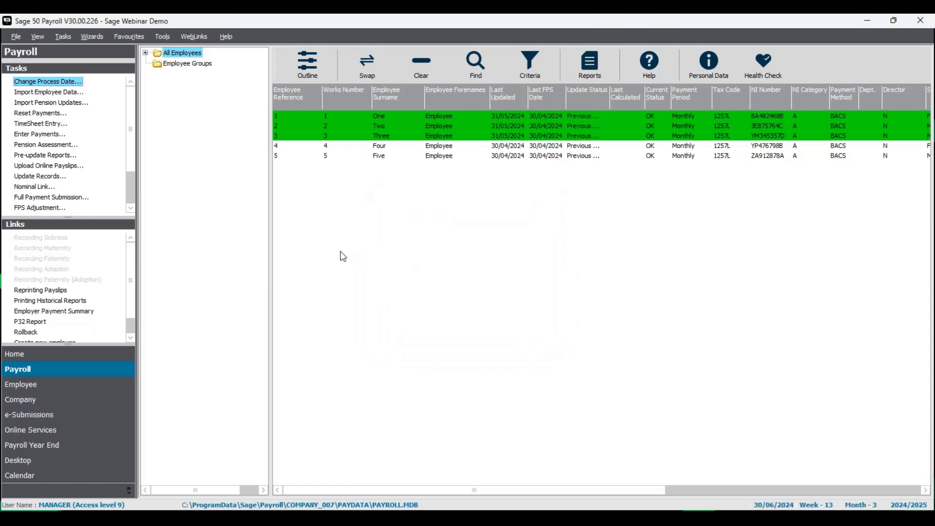
Open Enter Payments for Employee One, check the Attachments tab, and save to move to the next employee.
{"action": "right_click", "coordinate": [390, 122]}
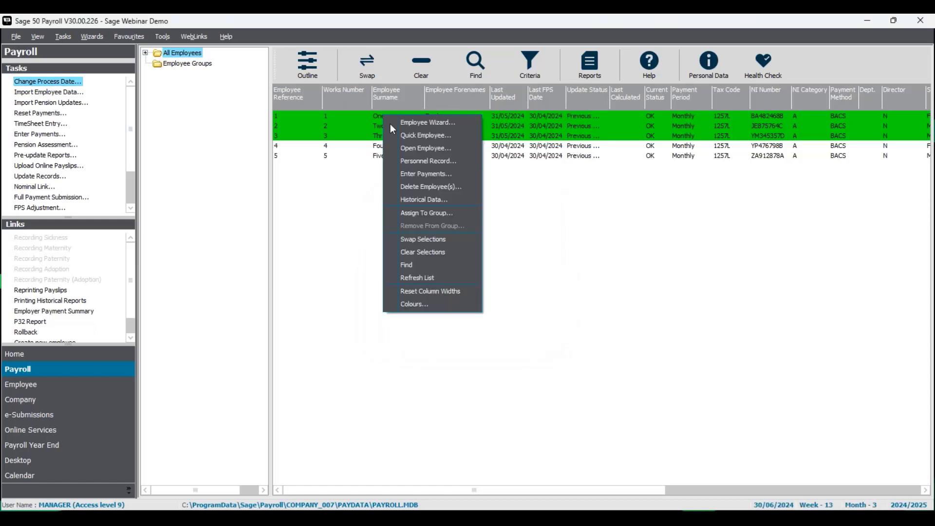
{"action": "left_click", "coordinate": [397, 175]}
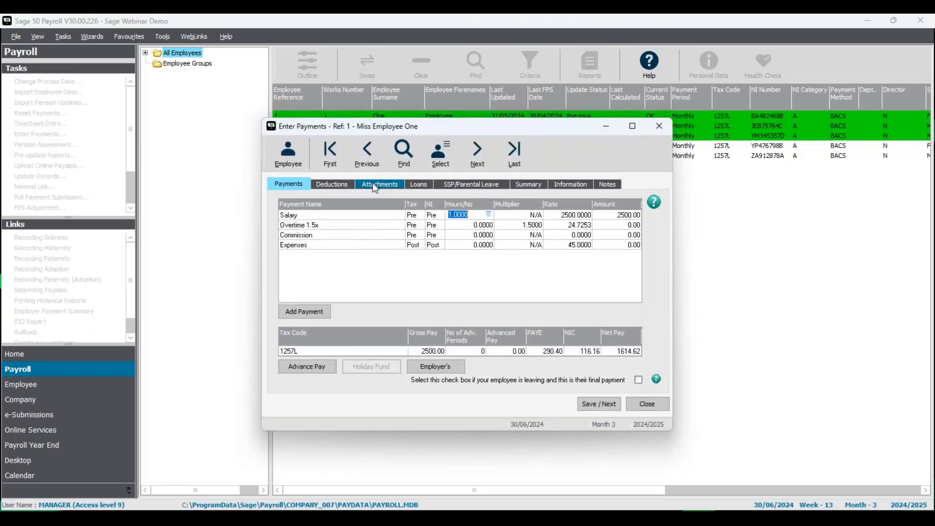
{"action": "left_click", "coordinate": [374, 185]}
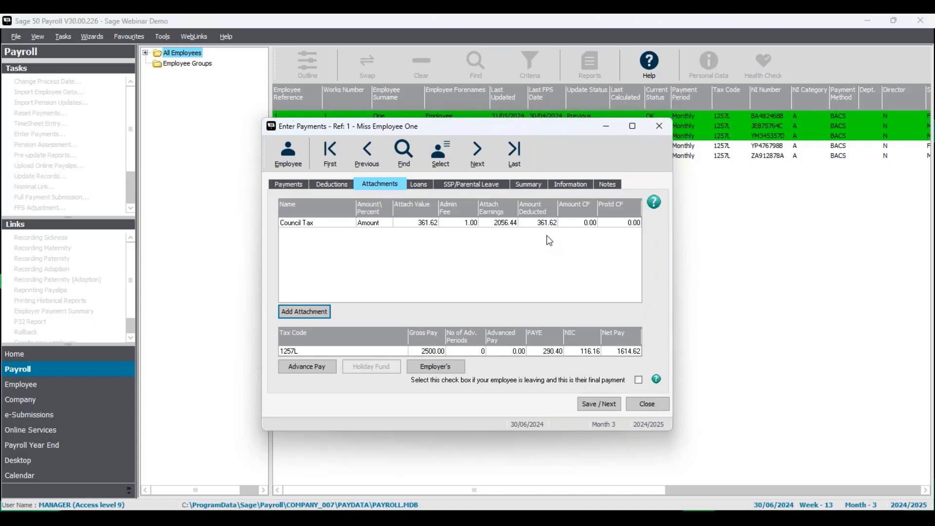
{"action": "left_click", "coordinate": [614, 408]}
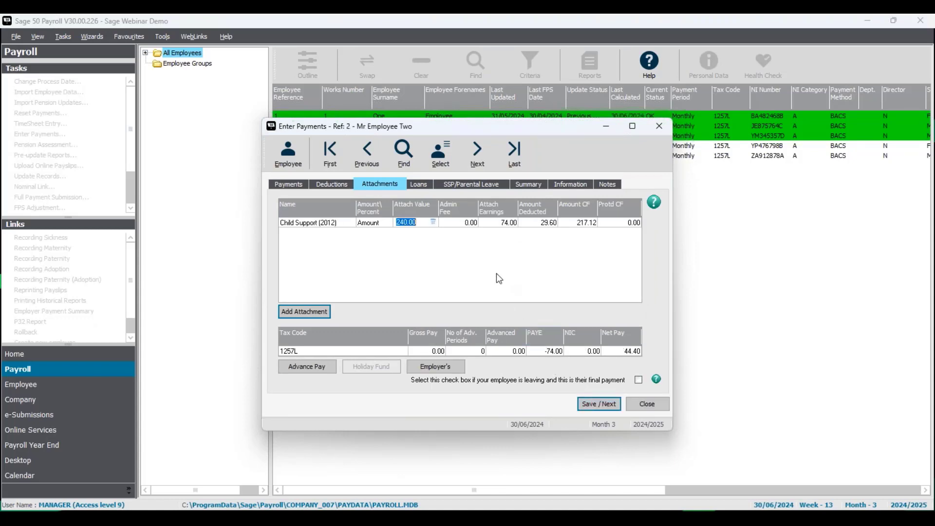
Set Employee Two's salary hours to 1, check the attachment deduction, and save to the next employee.
{"action": "left_click", "coordinate": [291, 185]}
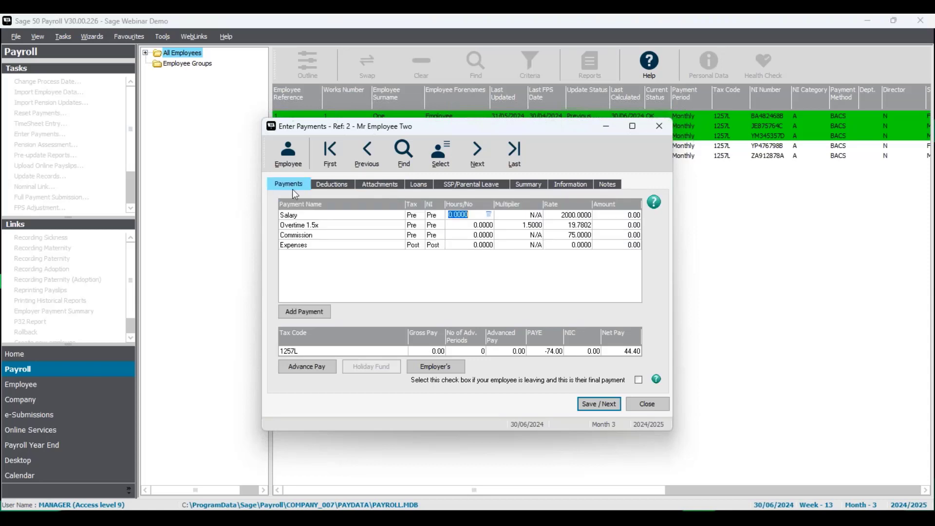
{"action": "left_click", "coordinate": [479, 216]}
{"action": "left_click_drag", "start_coordinate": [476, 215], "coordinate": [443, 215]}
{"action": "type", "text": "1"}
{"action": "key", "text": "Tab"}
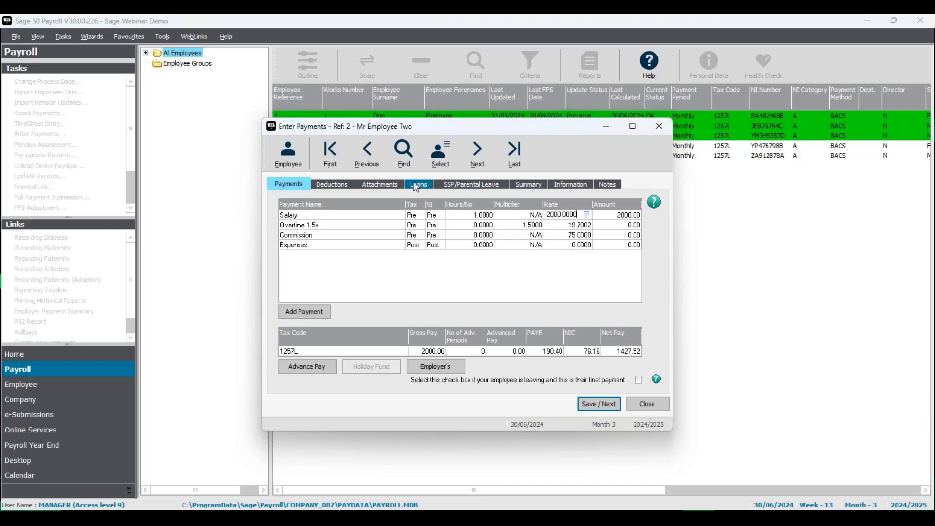
{"action": "left_click", "coordinate": [383, 184]}
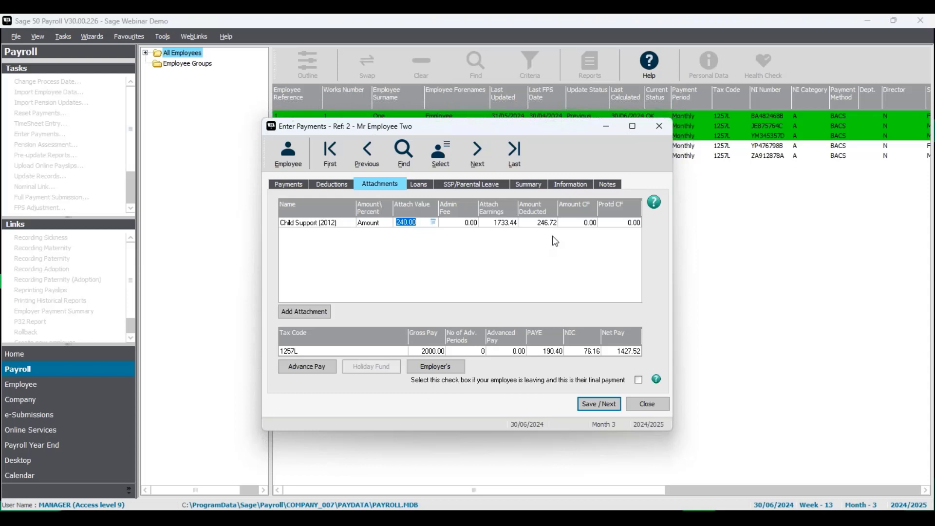
{"action": "left_click", "coordinate": [415, 223]}
{"action": "left_click", "coordinate": [600, 404]}
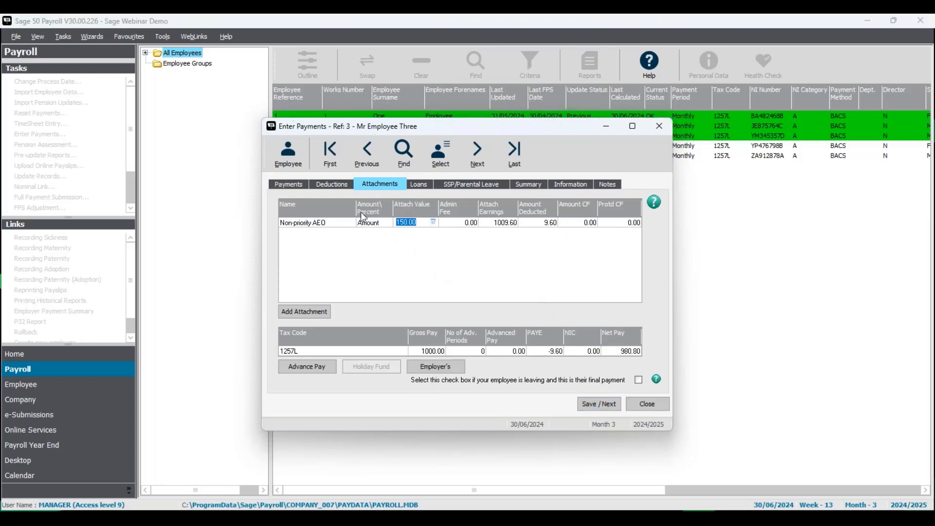
Set Employee Three's salary rate to 2000 and check the attachment deduction.
{"action": "left_click", "coordinate": [289, 184]}
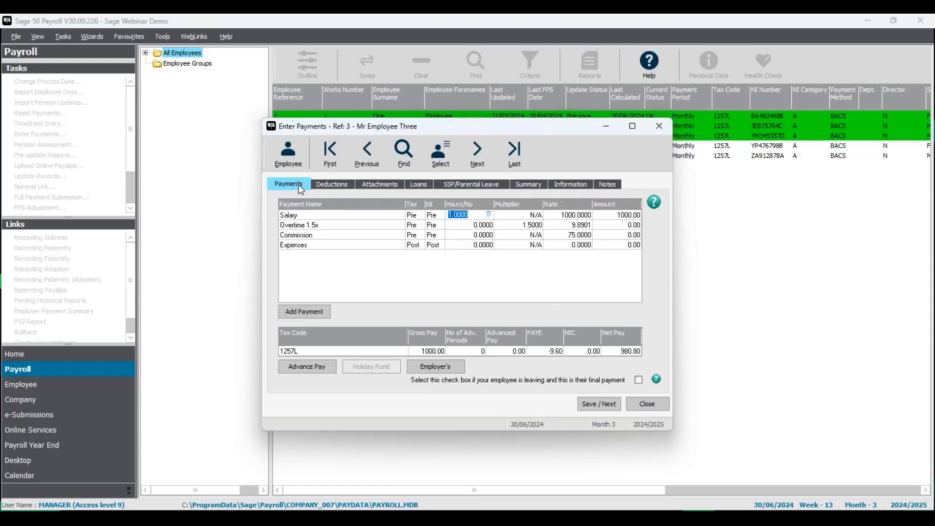
{"action": "left_click", "coordinate": [565, 216]}
{"action": "type", "text": "2"}
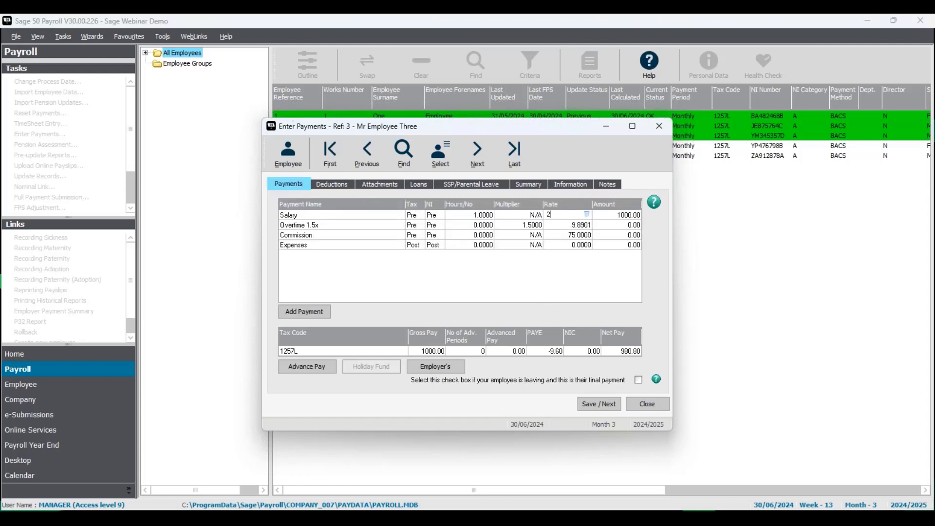
{"action": "type", "text": "000"}
{"action": "key", "text": "Return"}
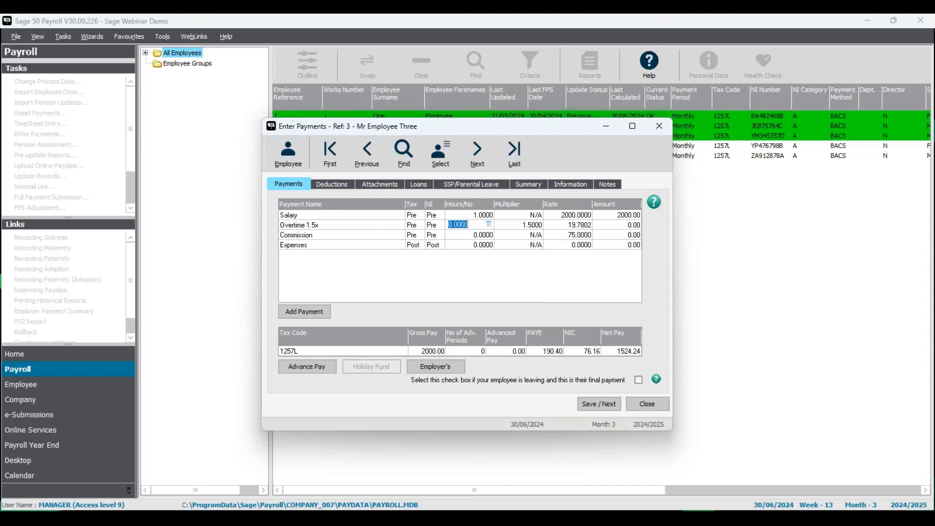
{"action": "left_click", "coordinate": [385, 186]}
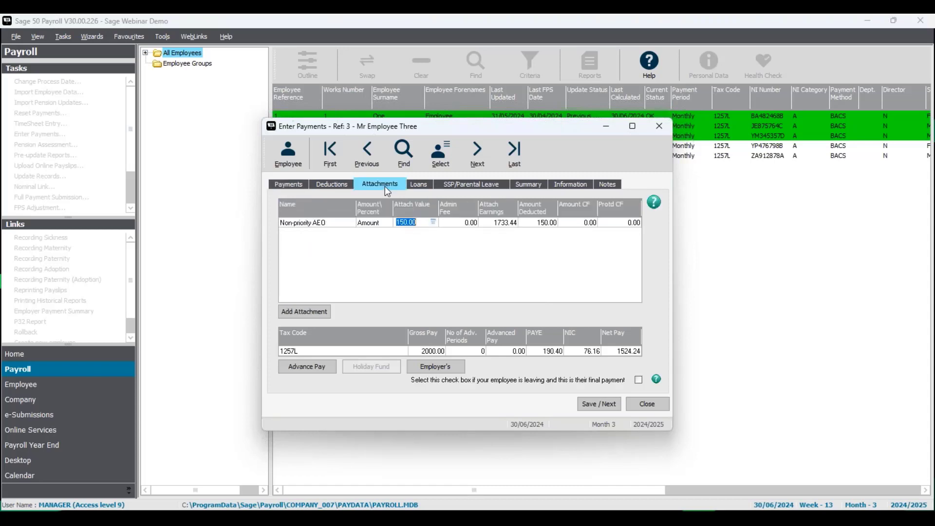
{"action": "left_click", "coordinate": [423, 223]}
Open Employee Three's pay elements and add a Council Tax attachment of earnings order.
{"action": "left_click", "coordinate": [291, 152]}
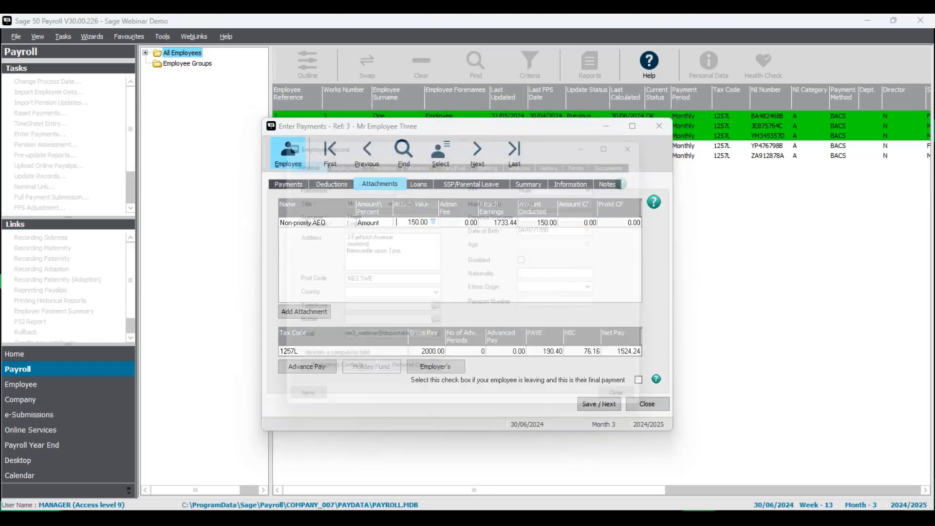
{"action": "left_click", "coordinate": [338, 157]}
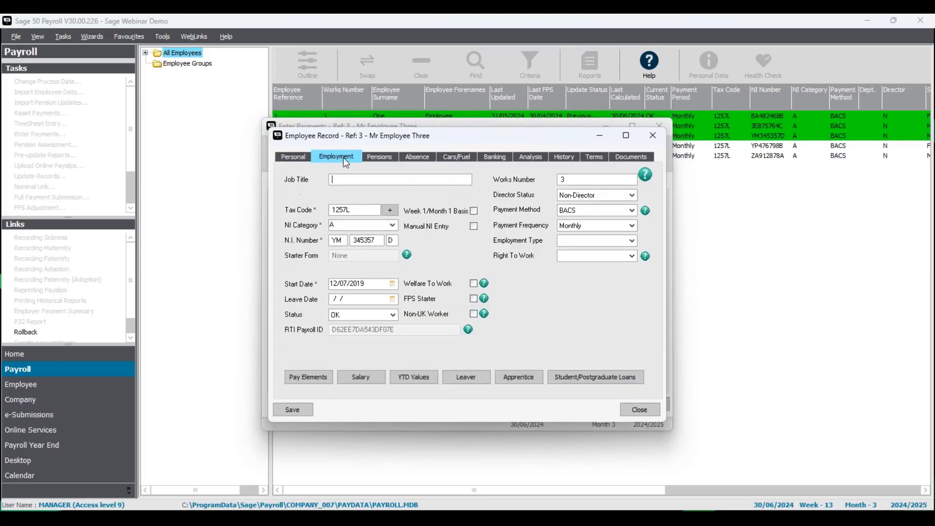
{"action": "left_click", "coordinate": [322, 381]}
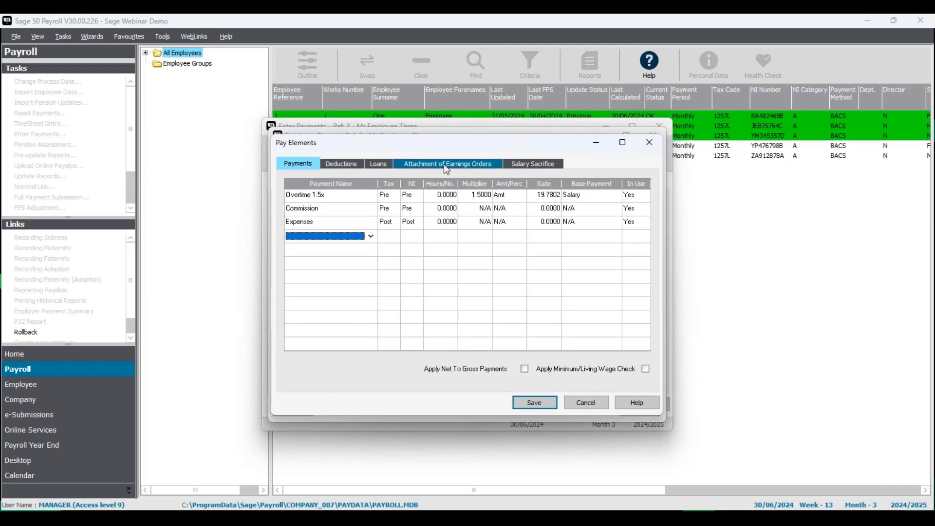
{"action": "left_click", "coordinate": [445, 165]}
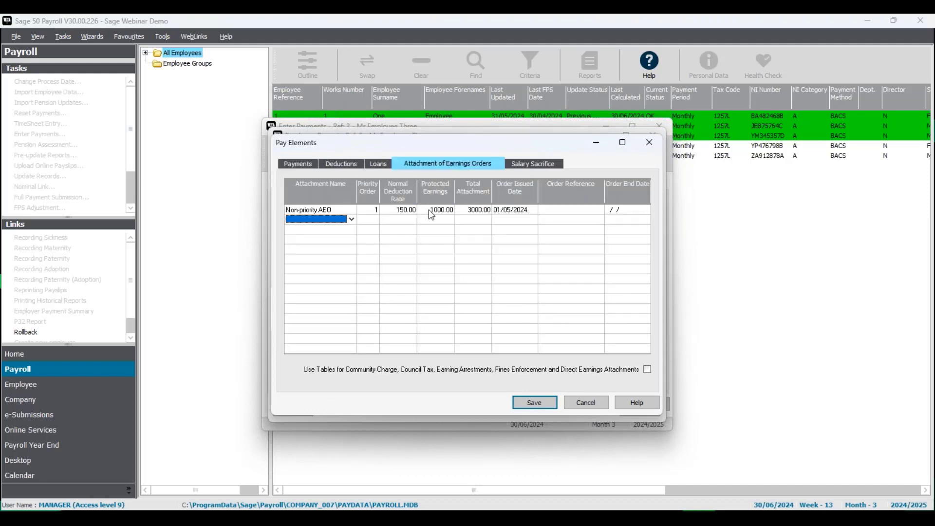
{"action": "left_click", "coordinate": [351, 219]}
{"action": "left_click", "coordinate": [494, 286]}
{"action": "left_click", "coordinate": [494, 287]}
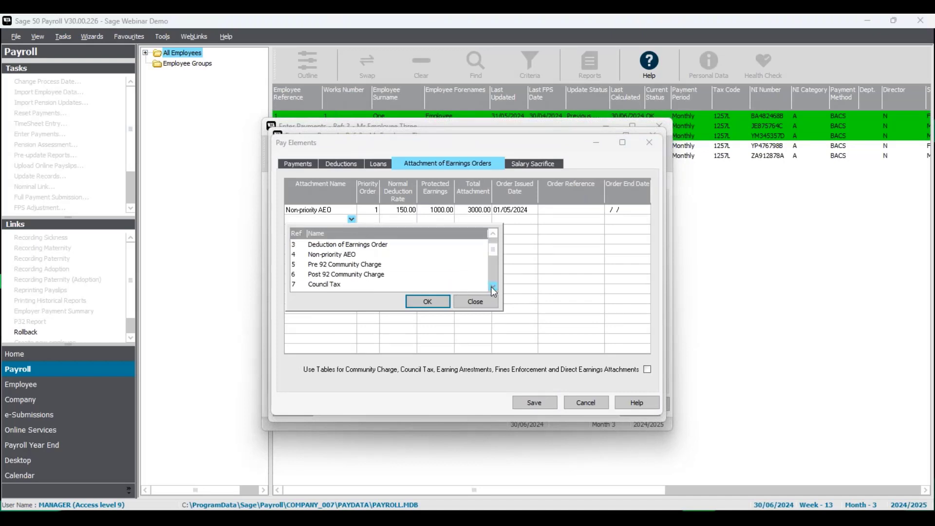
{"action": "left_click", "coordinate": [494, 286]}
{"action": "left_click", "coordinate": [326, 275]}
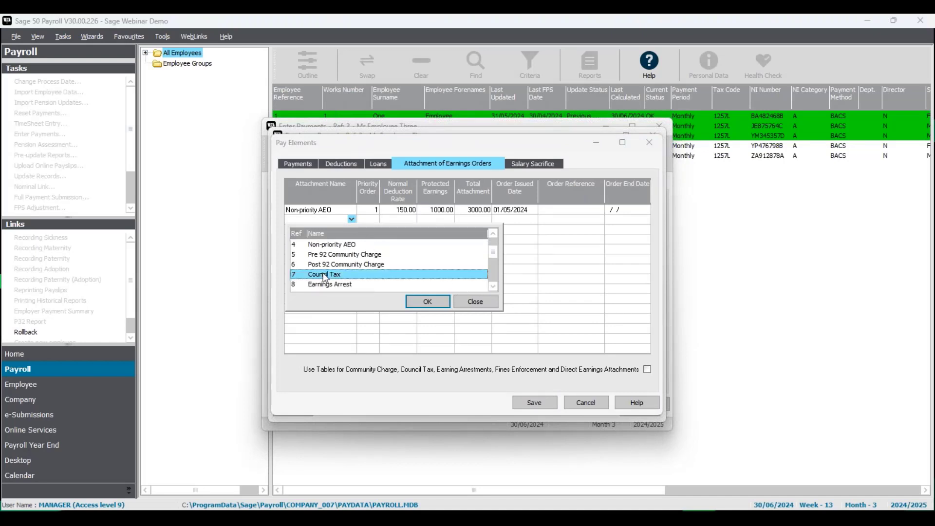
{"action": "left_click", "coordinate": [431, 303]}
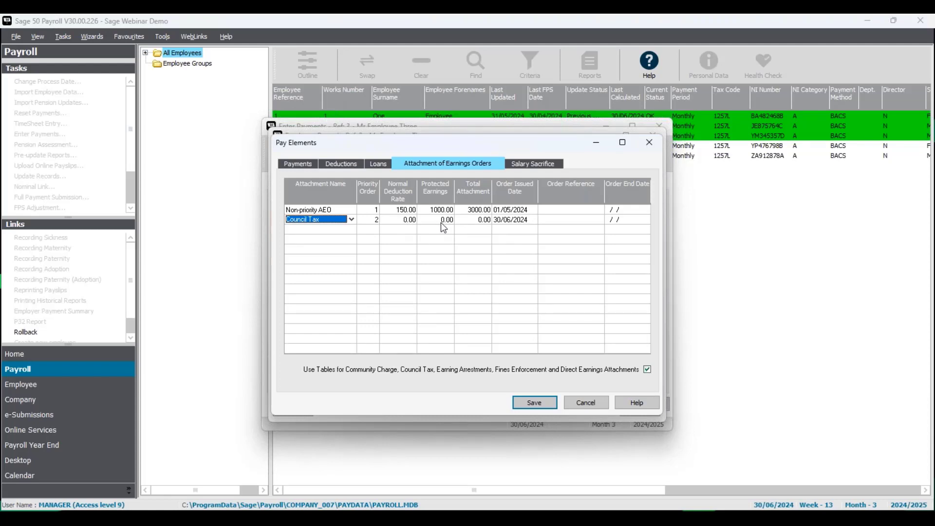
Set the Council Tax order's total attachment to 2500 and its issued date to 01/06/2024.
{"action": "left_click", "coordinate": [473, 220]}
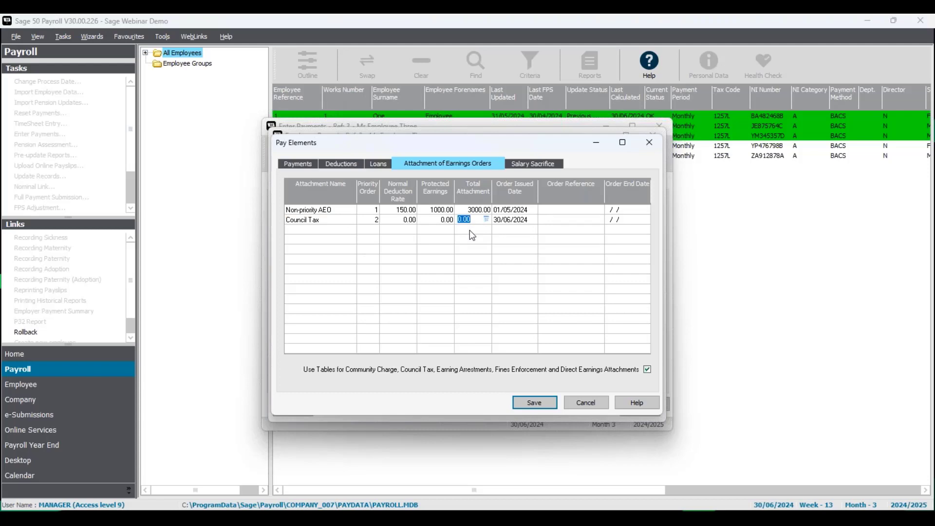
{"action": "type", "text": "2500"}
{"action": "left_click", "coordinate": [499, 223]}
{"action": "left_click", "coordinate": [497, 220]}
{"action": "left_click", "coordinate": [505, 228]}
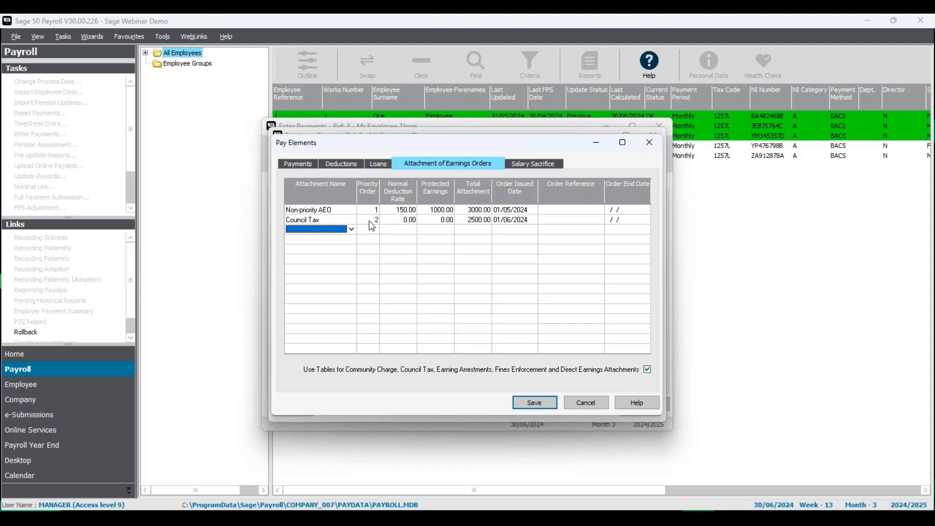
Check the priority order of both attachment orders and save the pay elements.
{"action": "left_click", "coordinate": [343, 211]}
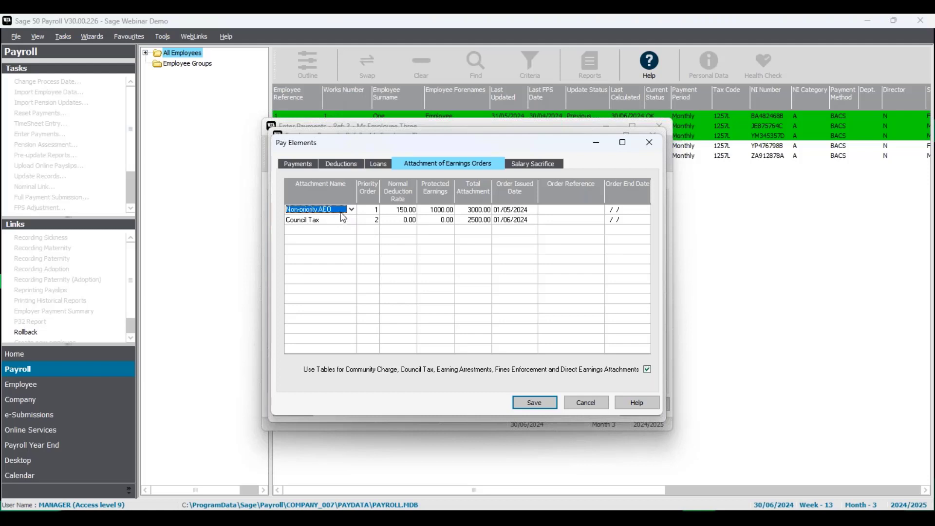
{"action": "left_click", "coordinate": [375, 215]}
{"action": "left_click", "coordinate": [375, 221]}
{"action": "left_click", "coordinate": [376, 211]}
{"action": "left_click", "coordinate": [374, 208]}
{"action": "left_click", "coordinate": [526, 405]}
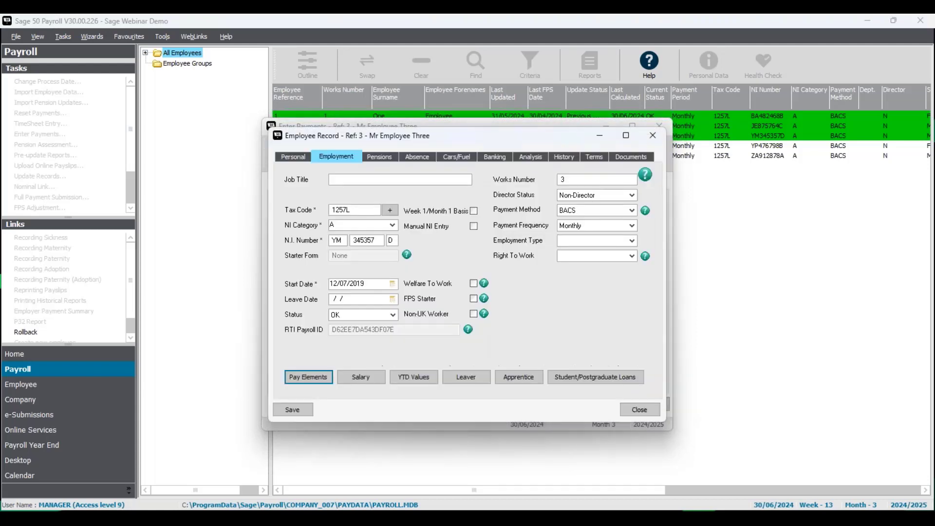